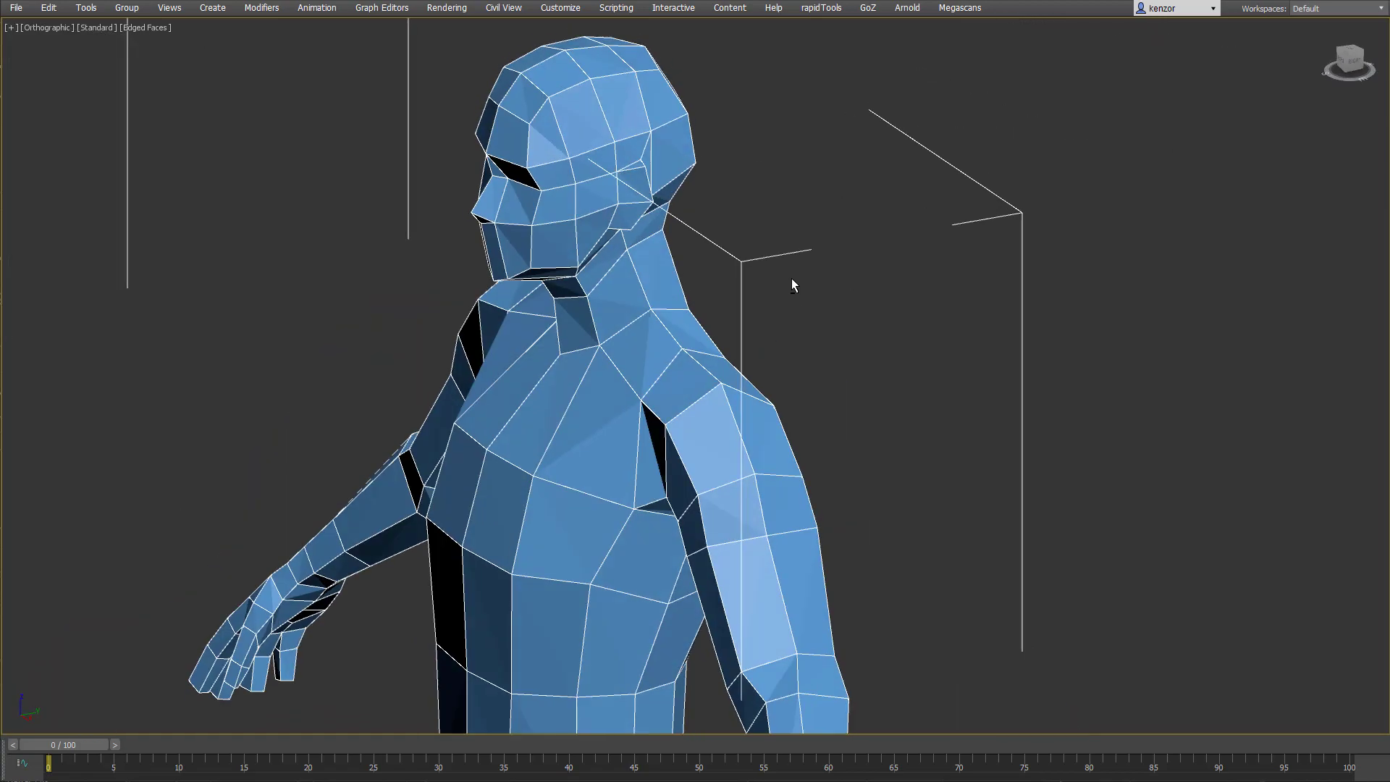
- Leave Expert Mode so the full interface surrounds the viewport of the body model
scroll(710, 356, "up", 3)
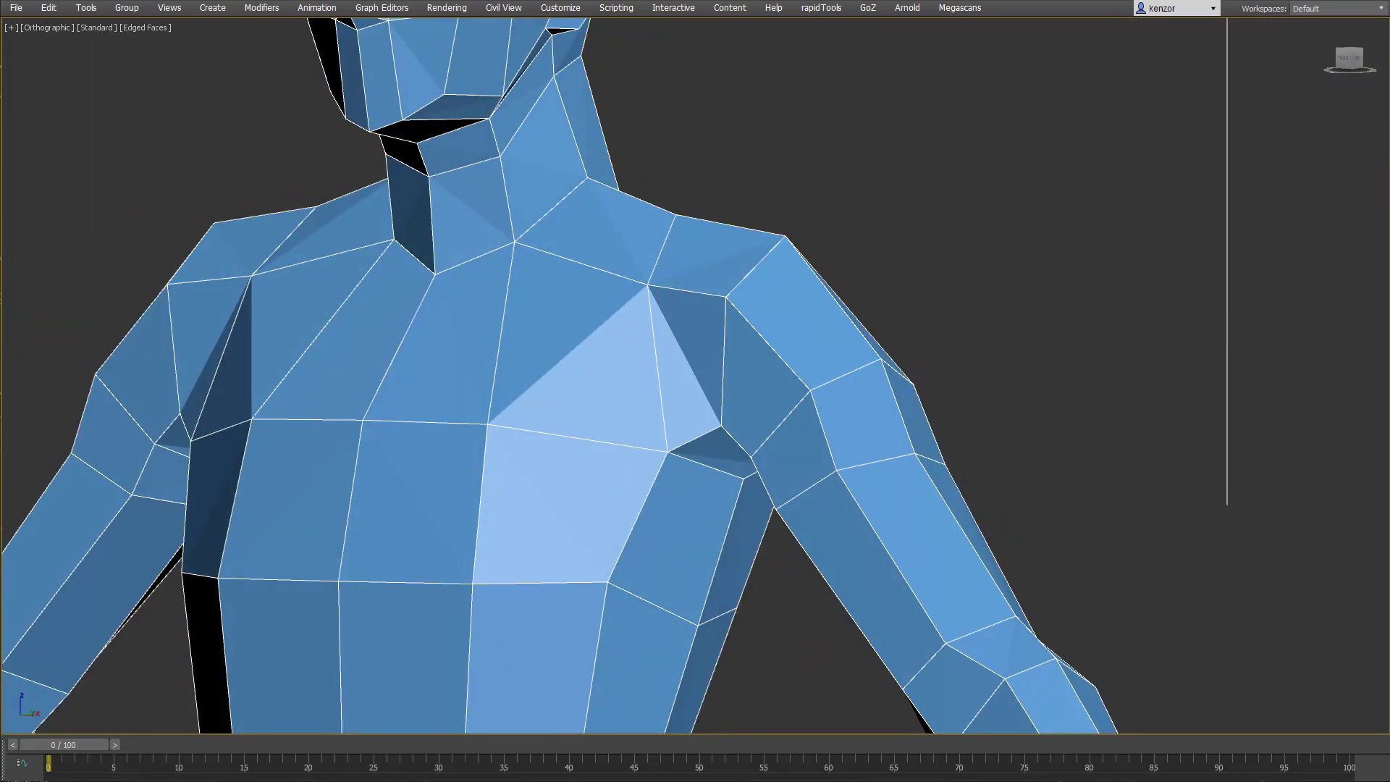
scroll(872, 202, "down", 4)
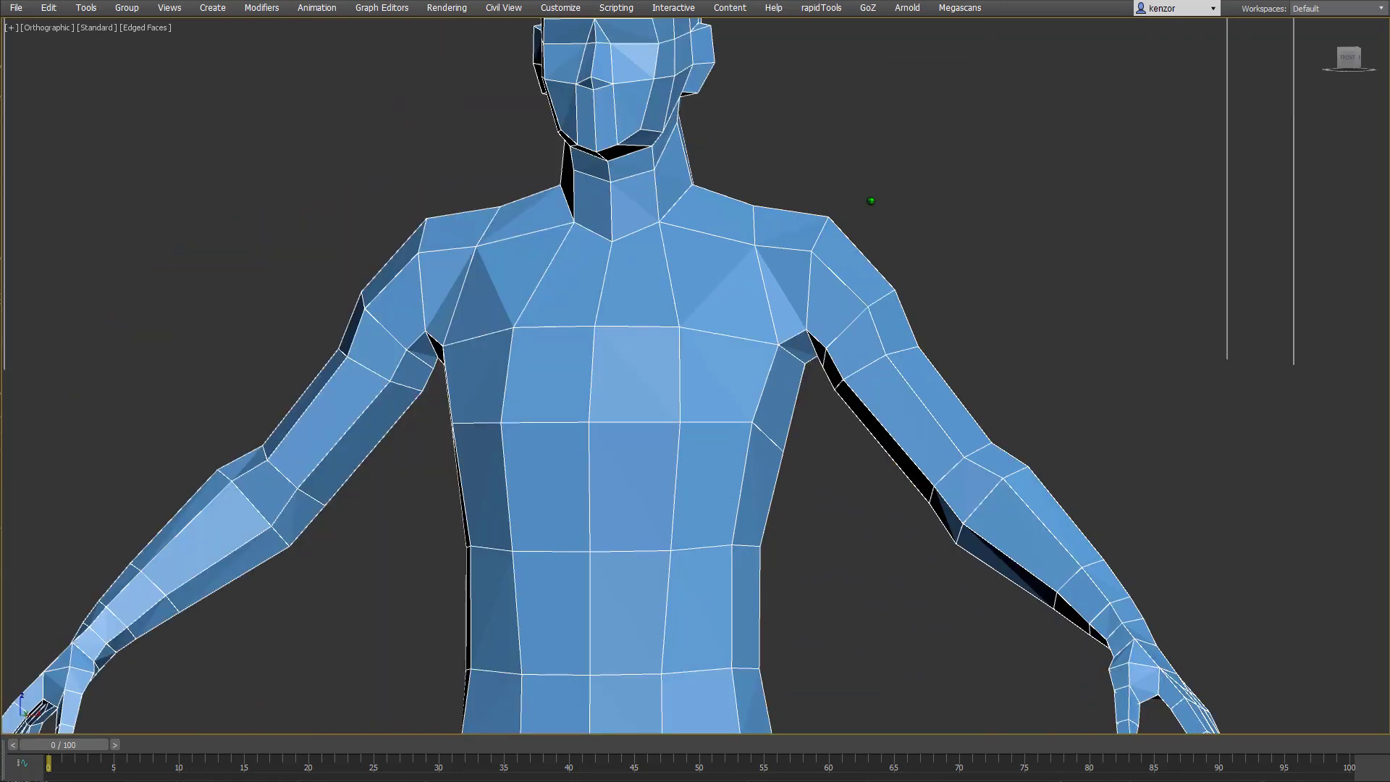
middle_click_drag(996, 232, 754, 317, "alt")
key("ctrl+x")
scroll(754, 323, "up", 3)
left_click(906, 286)
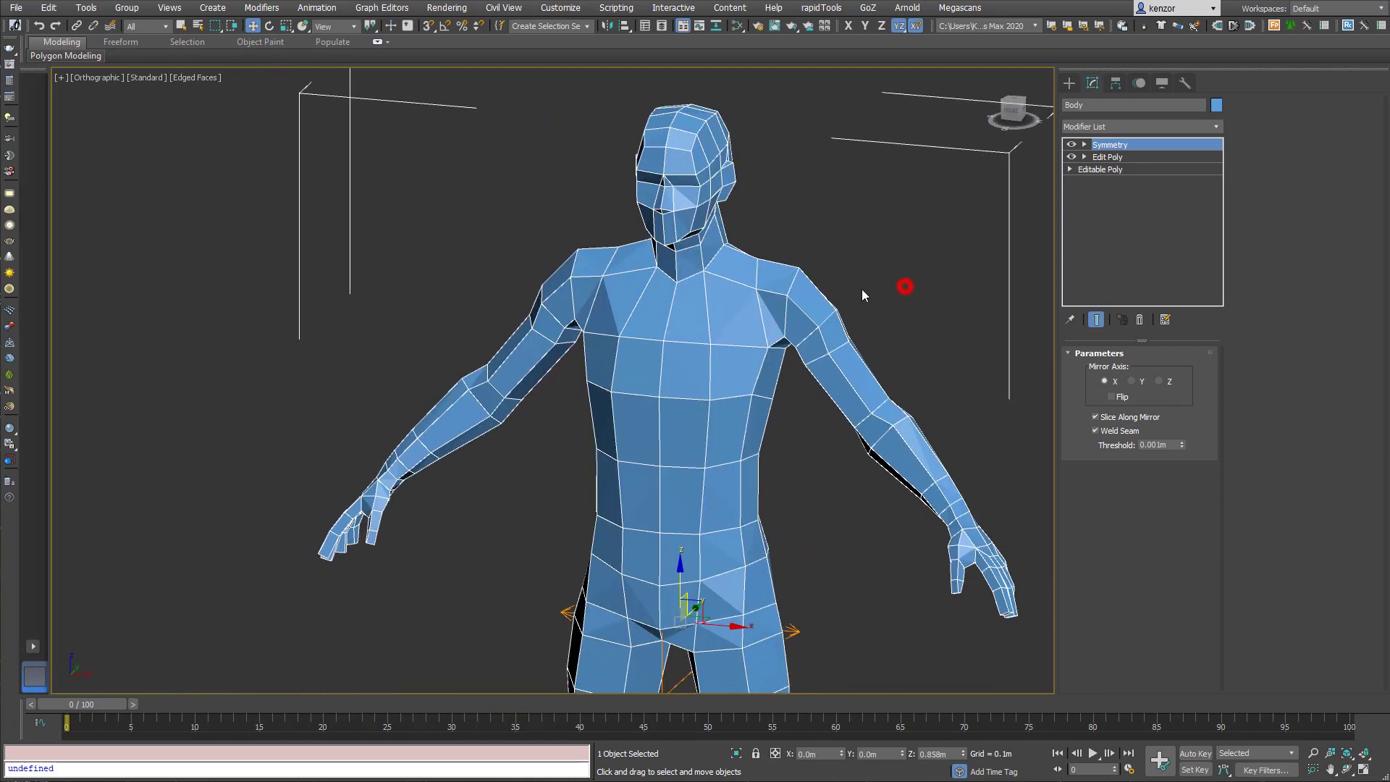
left_click(812, 282)
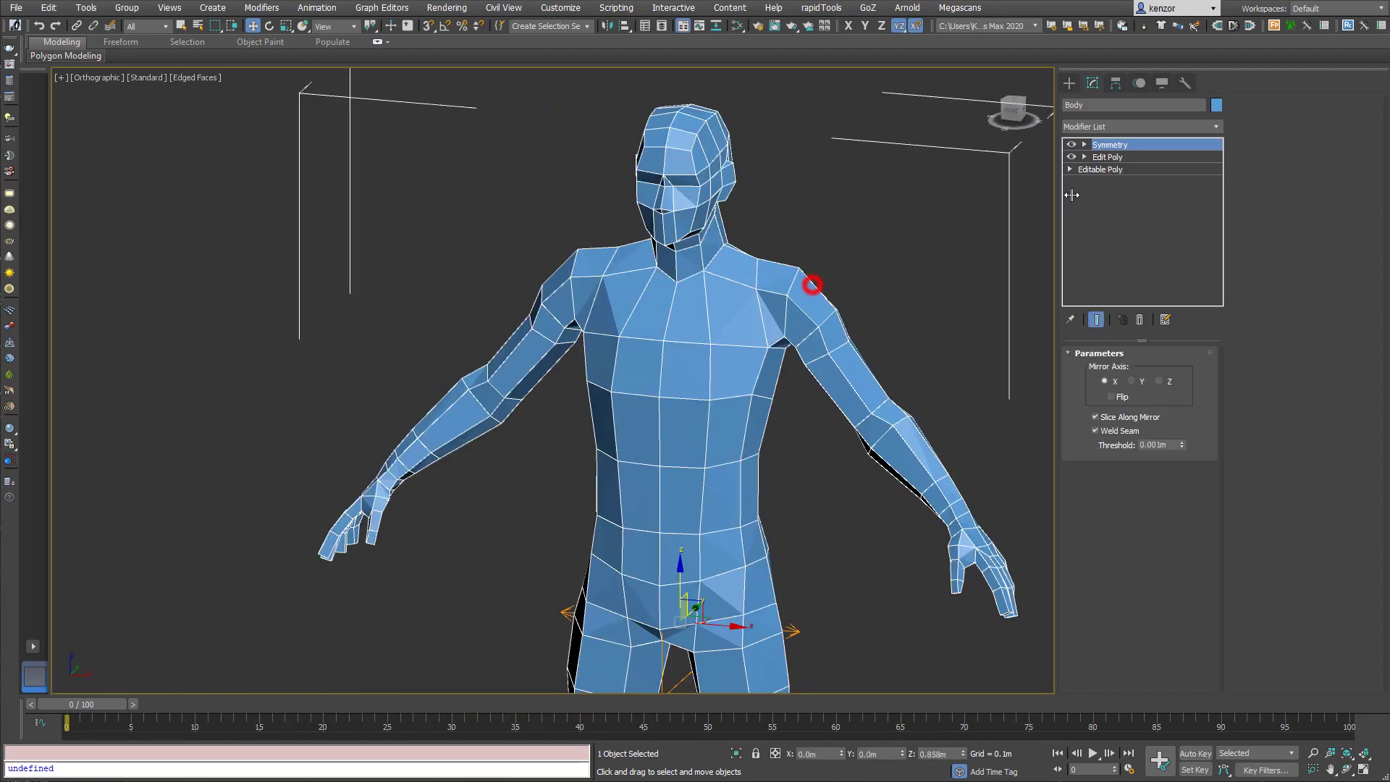
- Add a Smooth modifier on top of the body's Symmetry modifier and assign smoothing group 1
left_click(1217, 126)
type("sm")
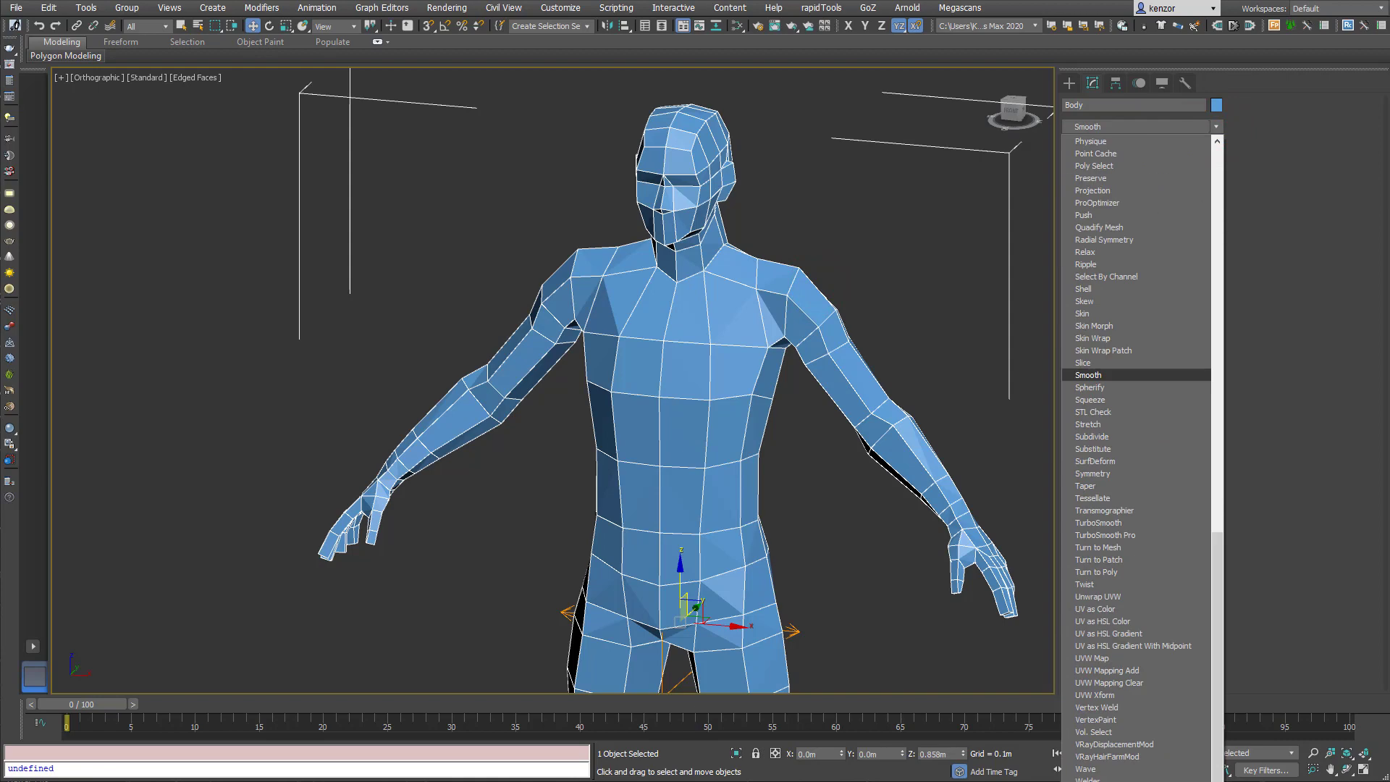
key("Return")
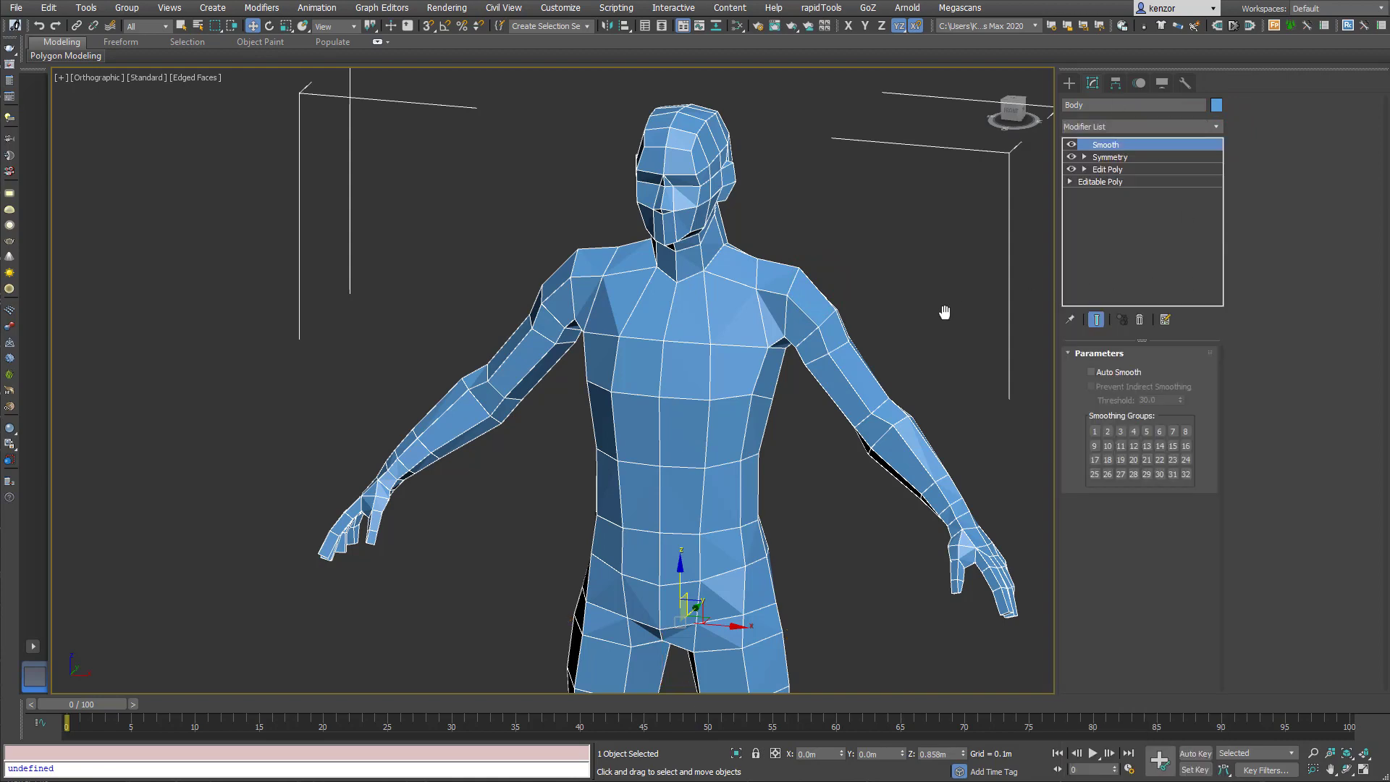
scroll(945, 312, "up", 5)
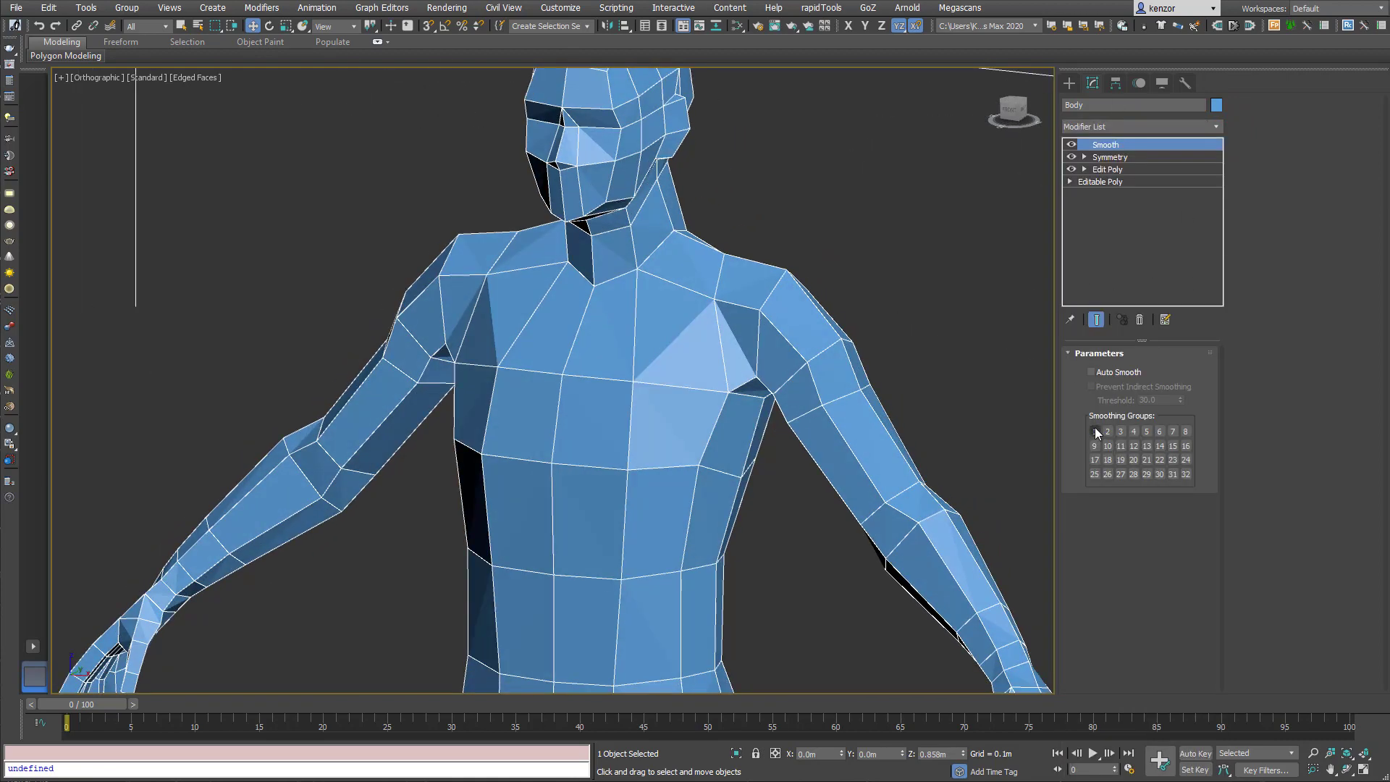
left_click(1094, 431)
- Turn off the edged faces display and view the smoothed body as a whole
mouse_move(936, 341)
middle_mouse_down("alt")
mouse_move(915, 258)
mouse_move(950, 258)
mouse_move(801, 260)
mouse_move(800, 393)
mouse_move(741, 334)
mouse_move(697, 339)
mouse_move(714, 340)
mouse_move(691, 358)
mouse_move(673, 306)
mouse_move(637, 286)
mouse_move(744, 288)
mouse_move(707, 324)
middle_mouse_up("alt")
key("F4")
scroll(707, 325, "down", 6)
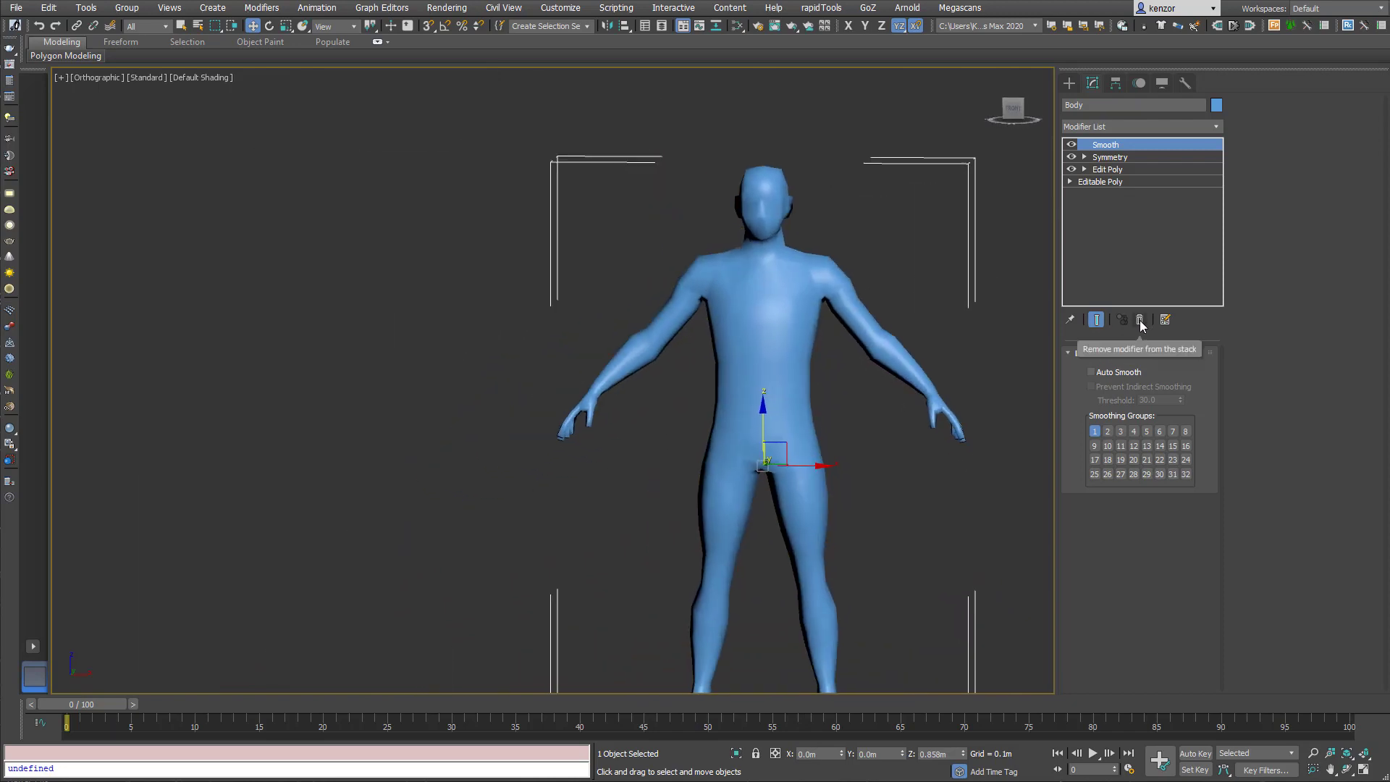
- Remove the Smooth modifier from the body's modifier stack
left_click(1140, 319)
middle_click_drag(898, 289, 792, 356)
scroll(773, 280, "up", 3)
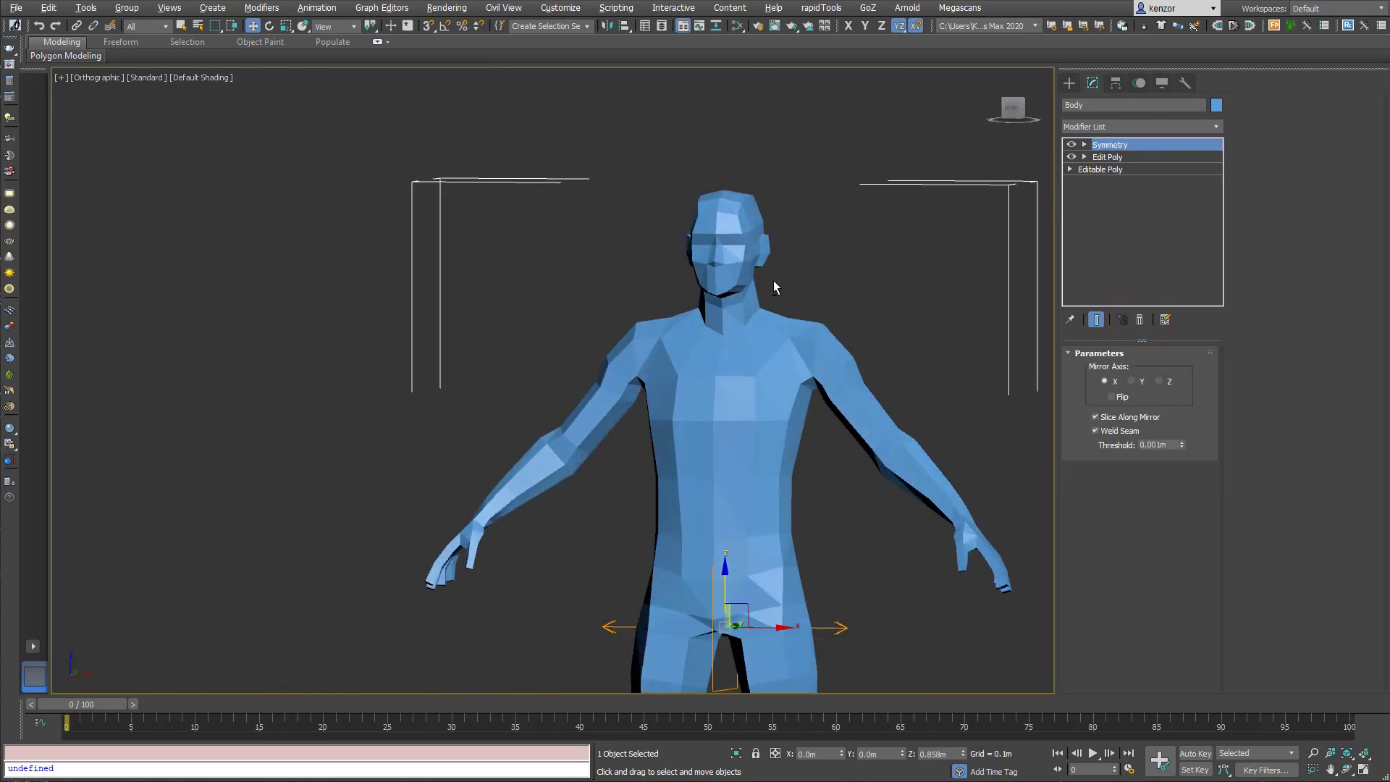
scroll(789, 285, "up", 2)
scroll(781, 271, "up", 1)
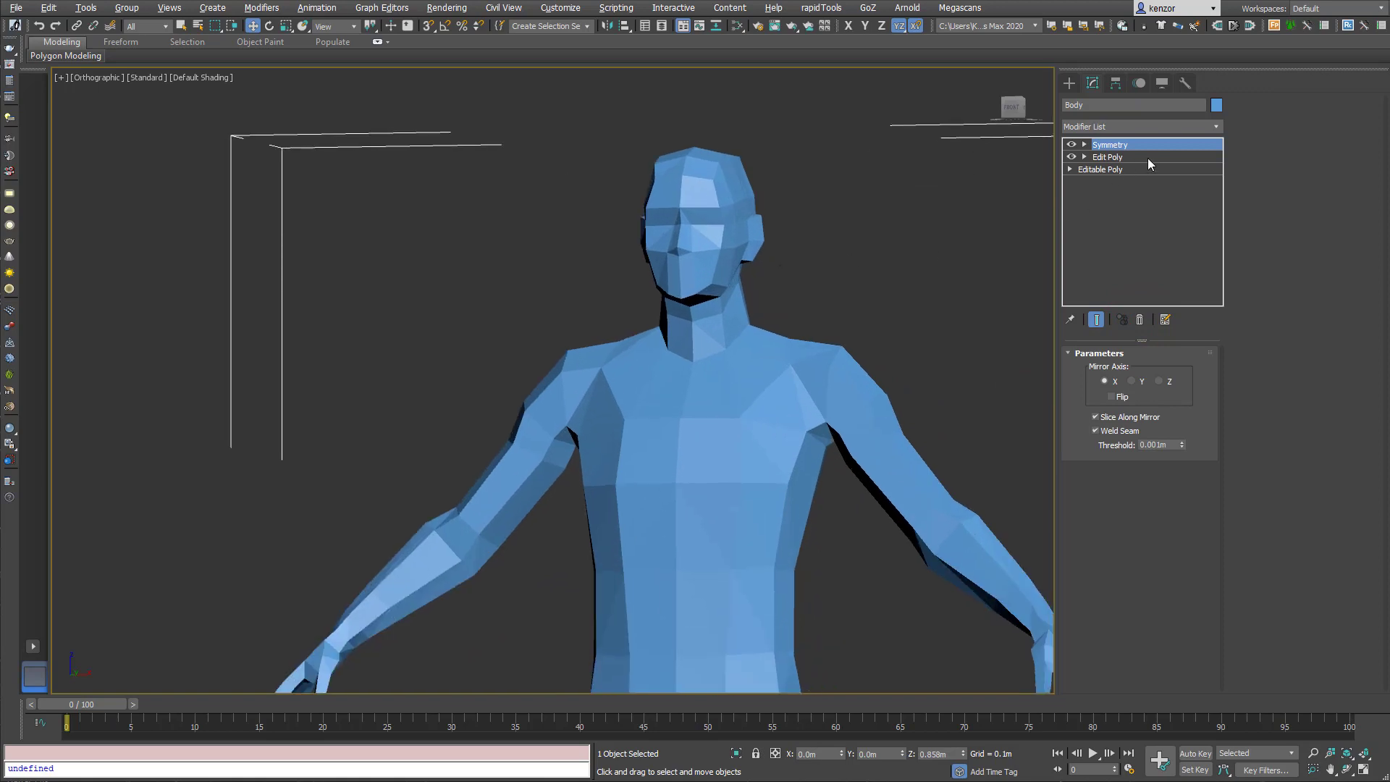
- Switch to the Edit Poly modifier below Symmetry and enter its Polygon sub-object level
left_click(1148, 157)
middle_click_drag(815, 321, 767, 310)
scroll(778, 307, "up", 2)
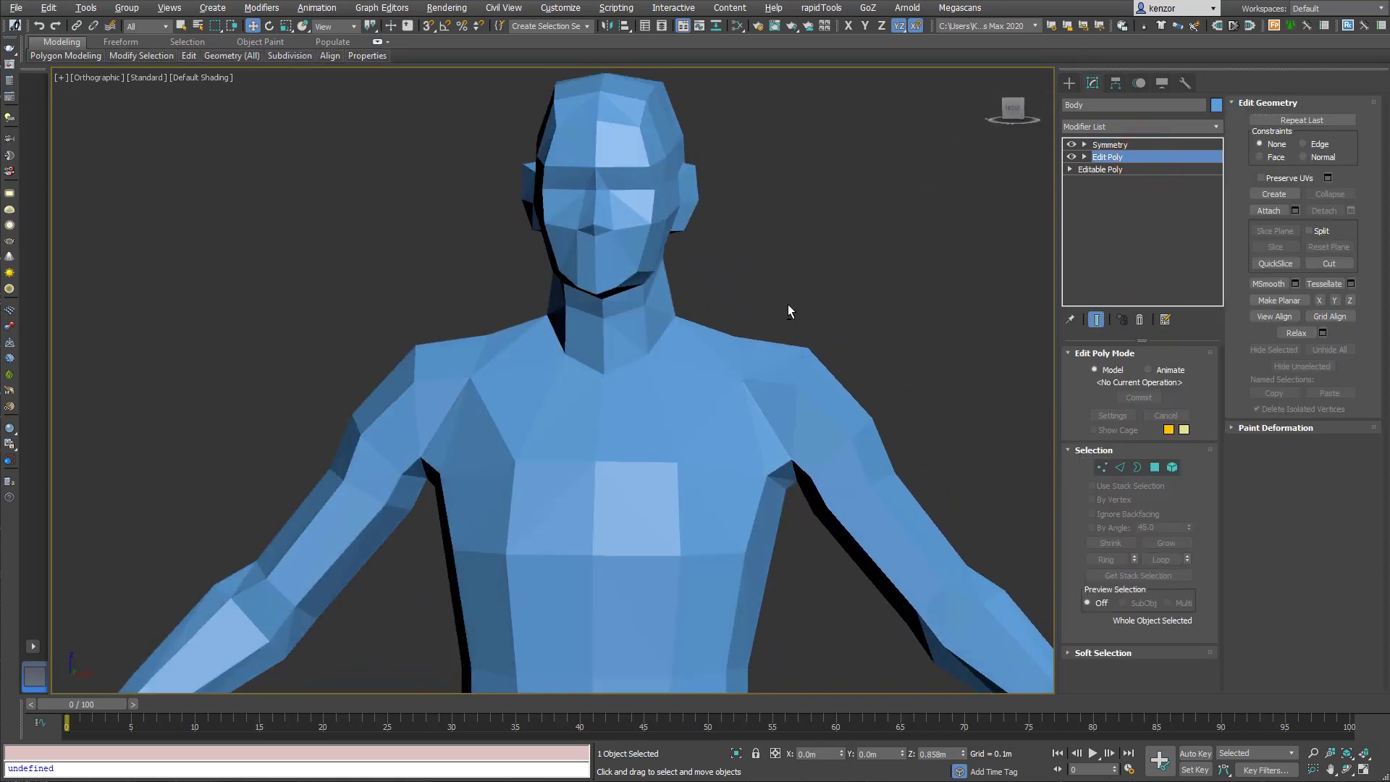
mouse_move(717, 357)
middle_mouse_down("alt")
mouse_move(703, 368)
mouse_move(739, 360)
middle_mouse_up("alt")
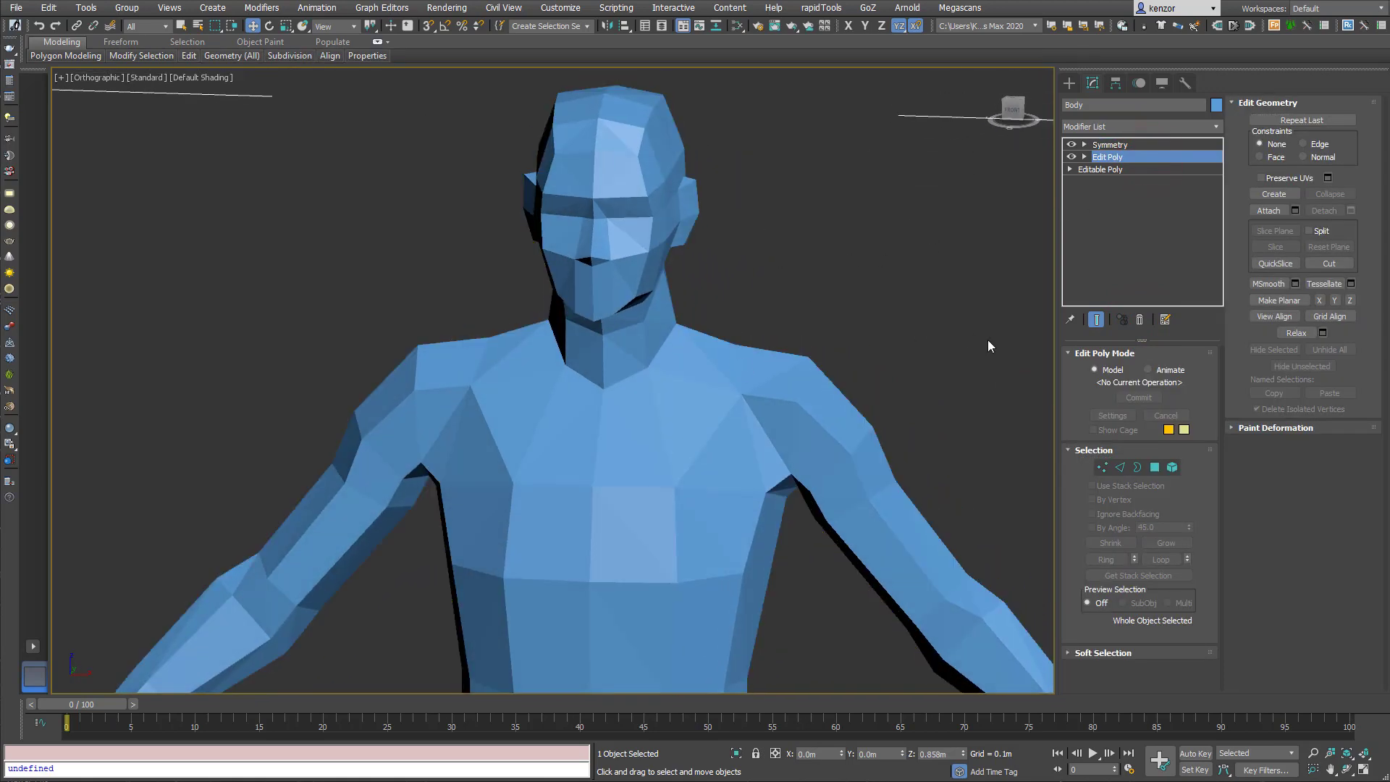
middle_click_drag(758, 305, 776, 263)
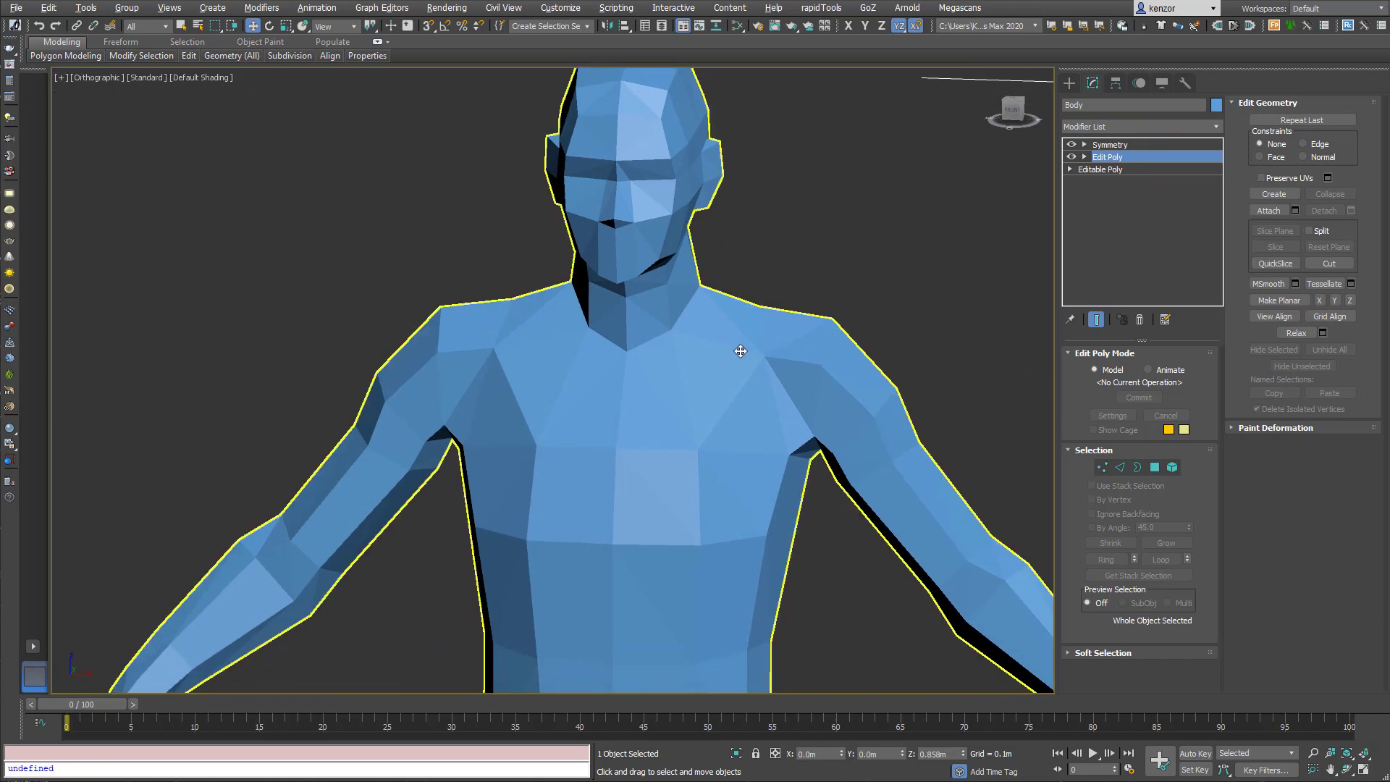
scroll(742, 353, "down", 1)
middle_click_drag(765, 408, 740, 328)
scroll(737, 354, "up", 1)
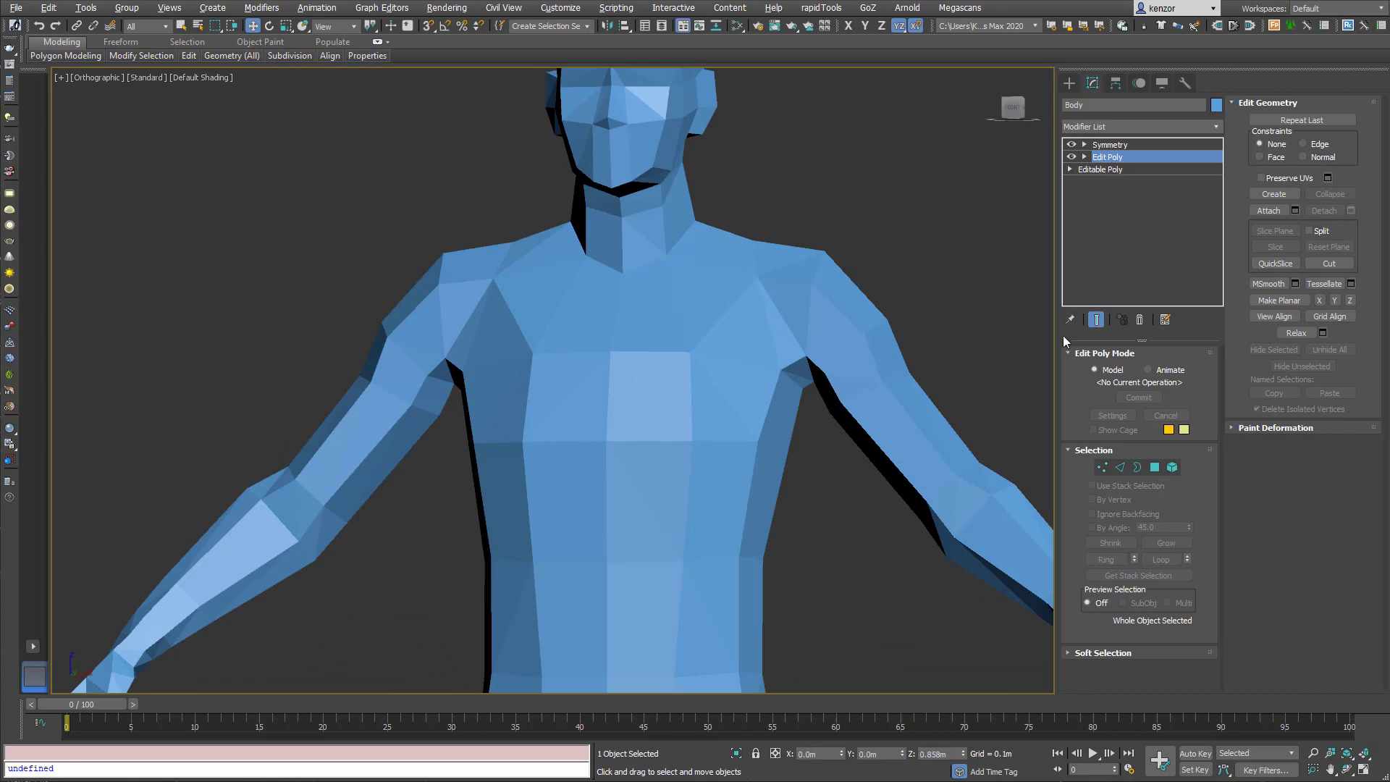
middle_click_drag(921, 291, 910, 270)
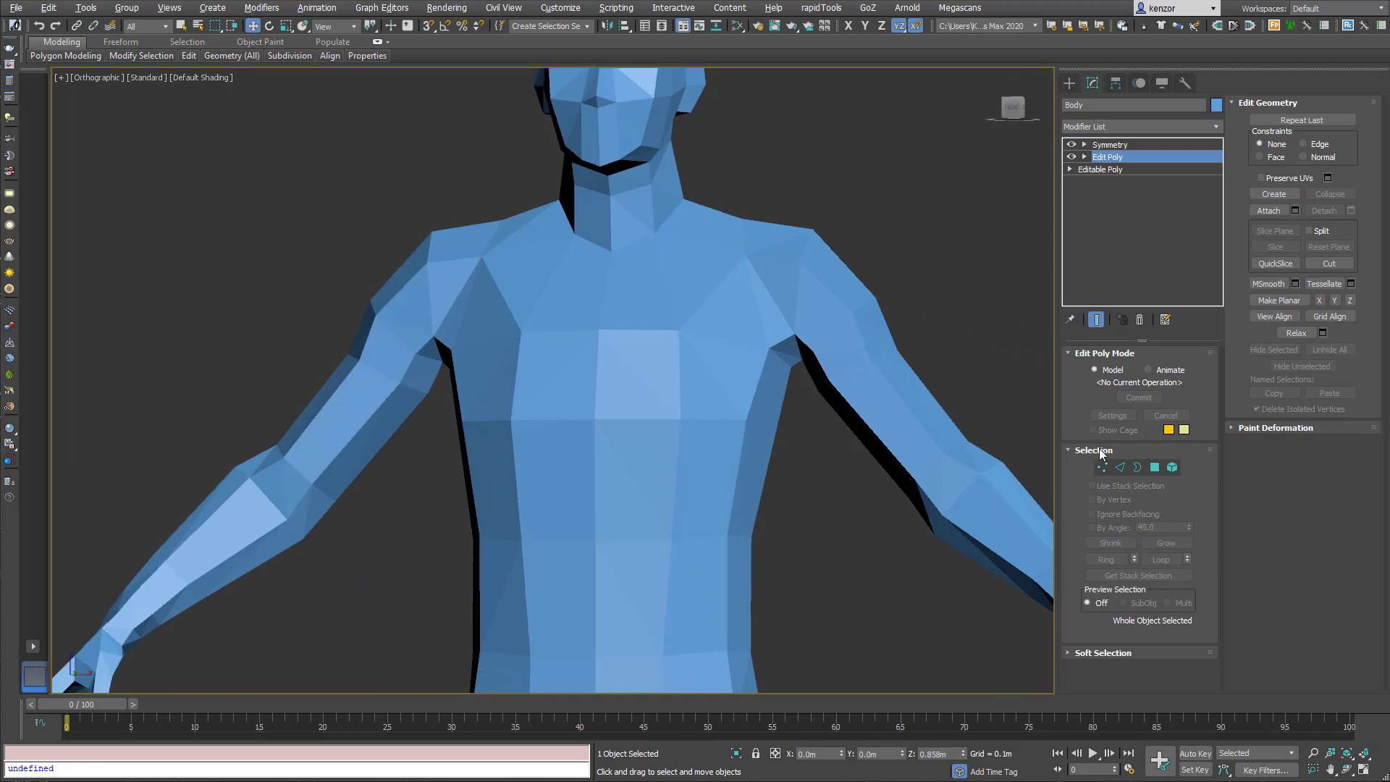
left_click(1153, 469)
- Assign smoothing group 1 to two adjacent front chest polygons and compare the shading with and without edges
middle_click_drag(729, 391, 785, 369, "alt")
left_click(712, 380)
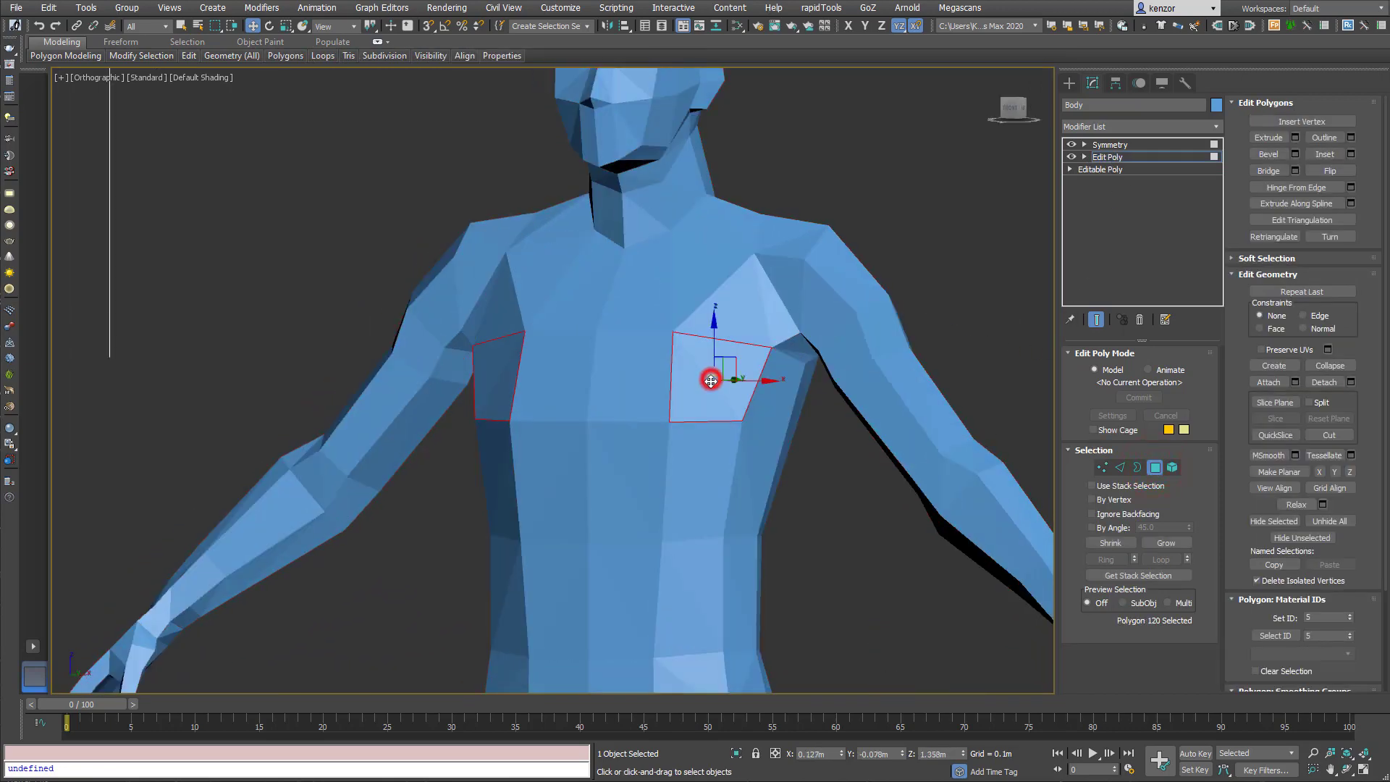
left_click(642, 375, "ctrl")
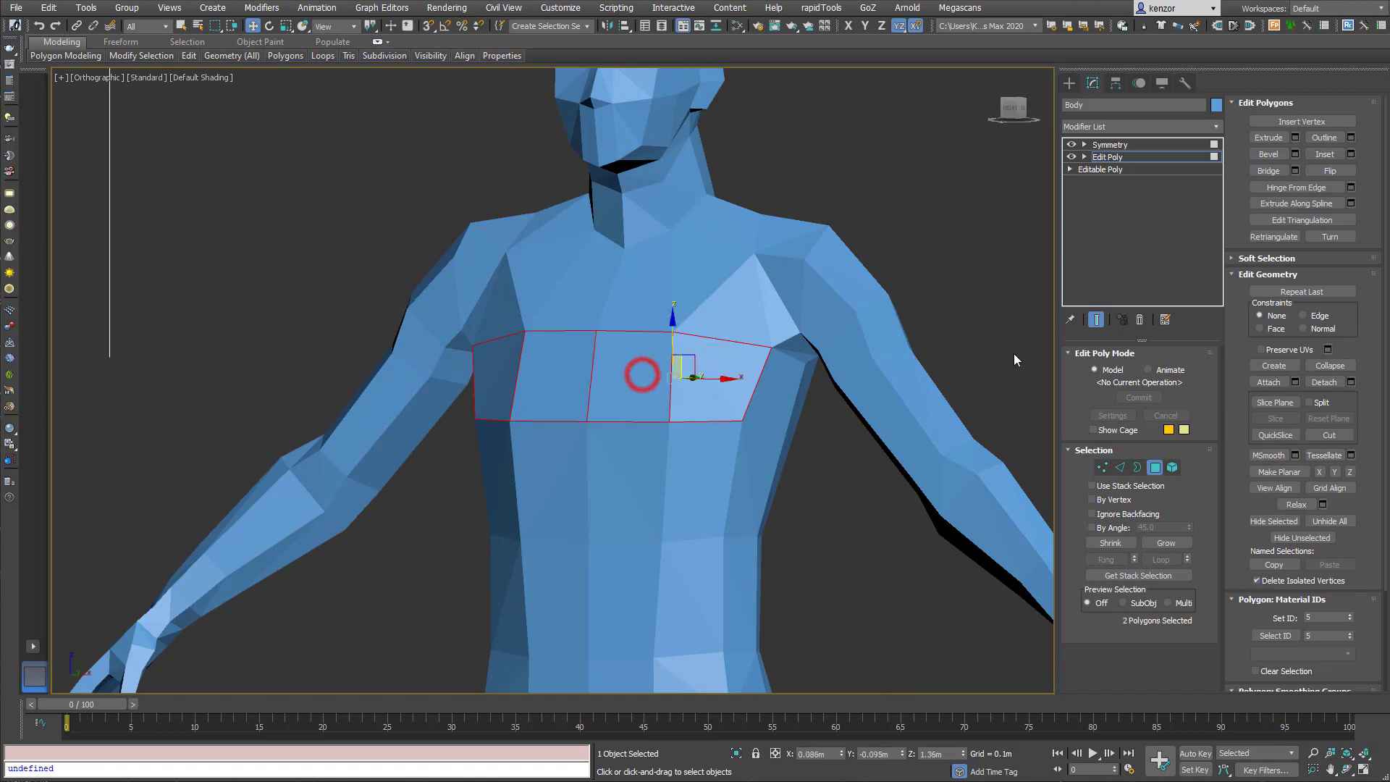
scroll(1383, 536, "down", 5)
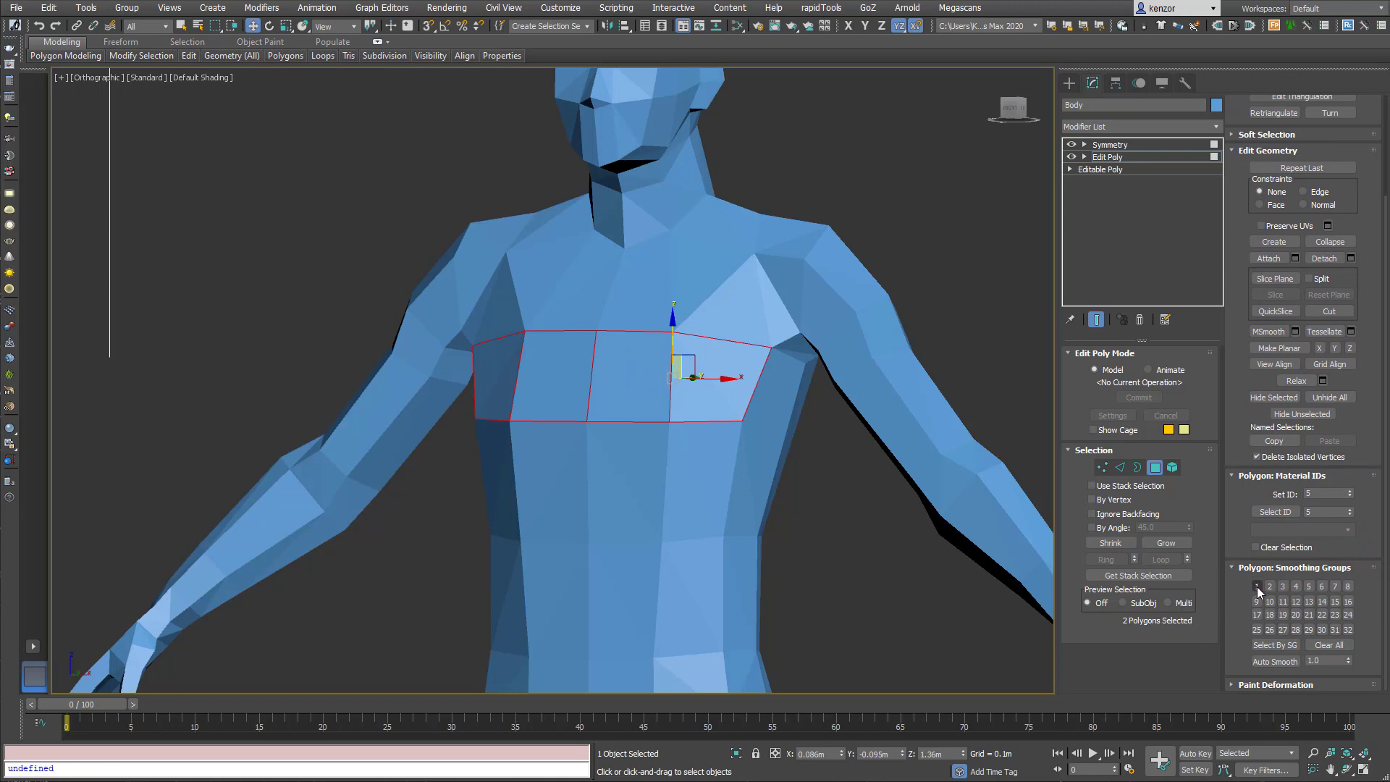
left_click(1257, 587)
left_click(934, 250)
mouse_move(761, 325)
middle_mouse_down("alt")
mouse_move(787, 355)
mouse_move(757, 391)
mouse_move(748, 366)
mouse_move(710, 363)
mouse_move(736, 370)
middle_mouse_up("alt")
scroll(778, 364, "up", 2)
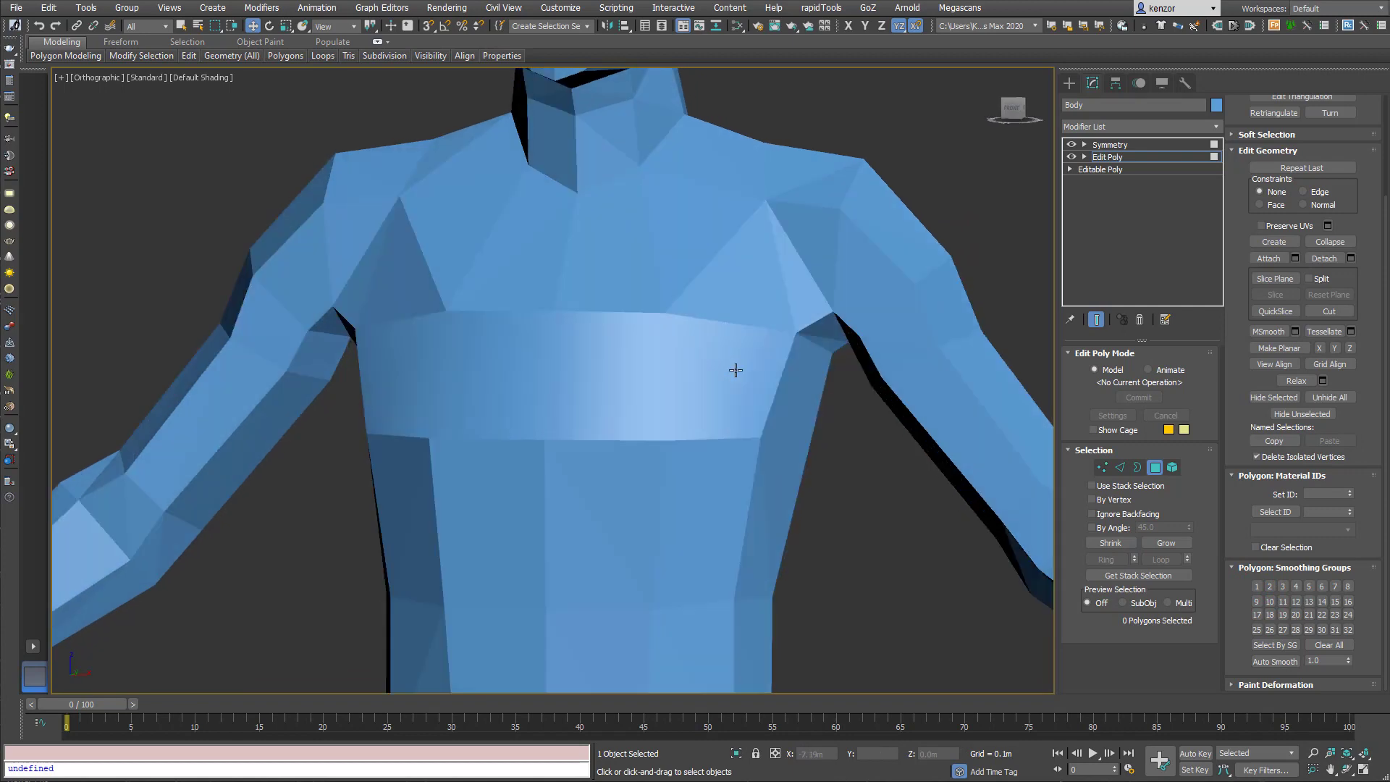
key("F4")
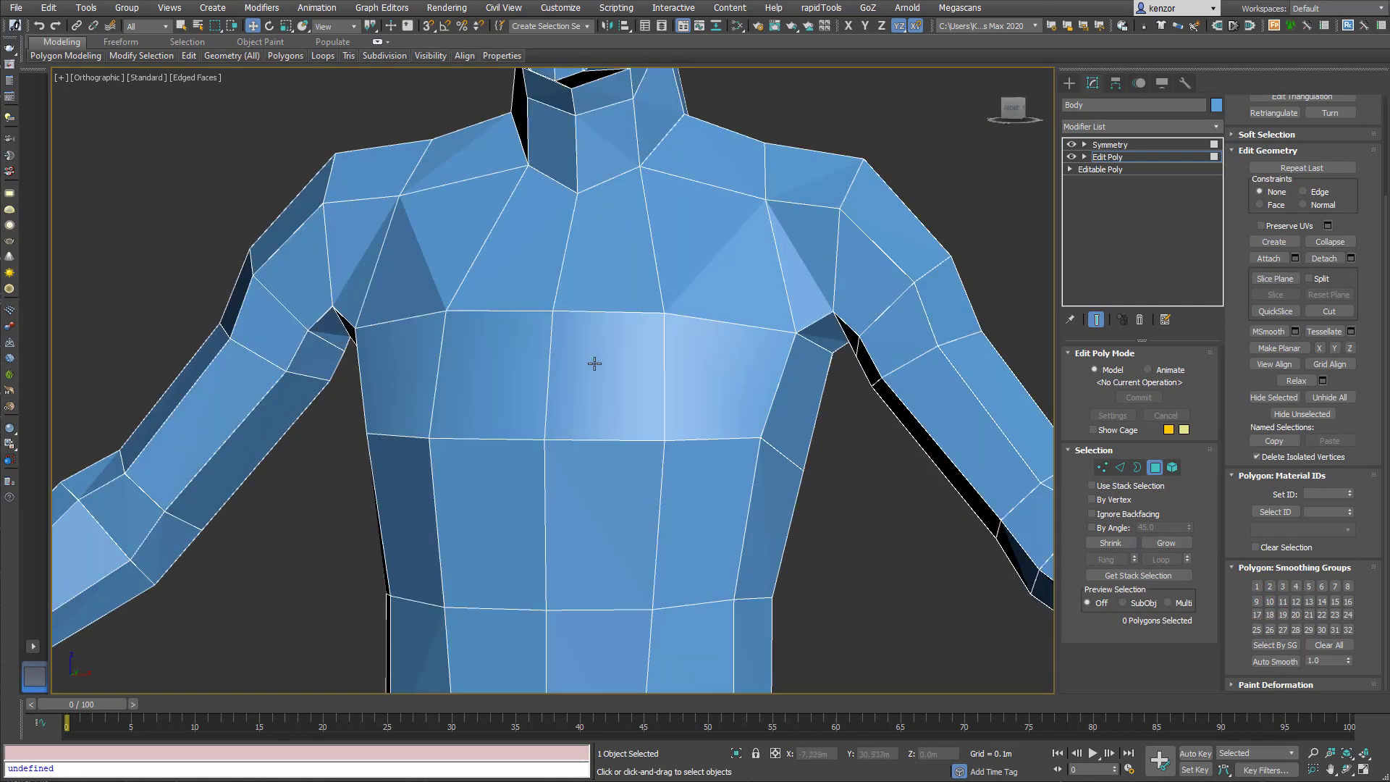
key("F4")
scroll(761, 366, "down", 8)
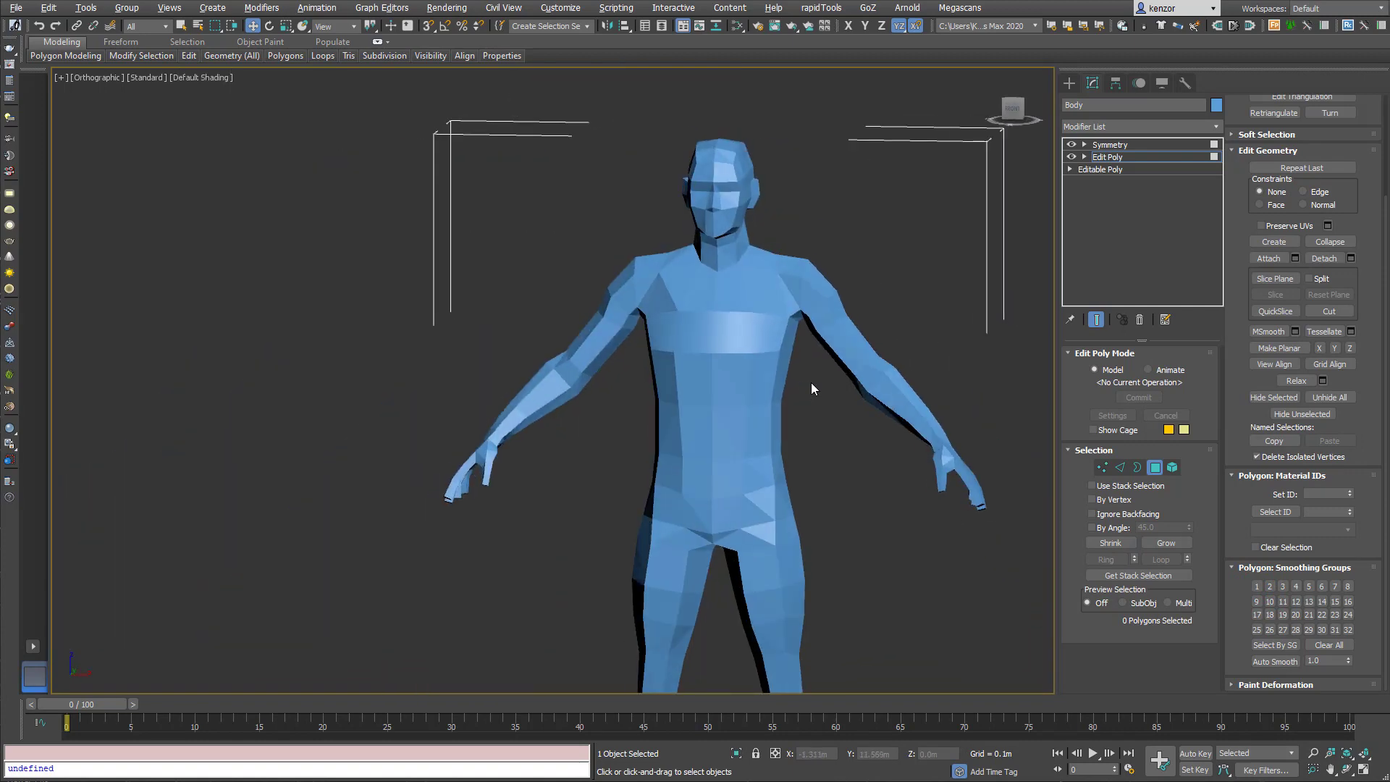
- Select all polygons of the body and assign them to smoothing group 1
middle_click_drag(813, 388, 740, 409)
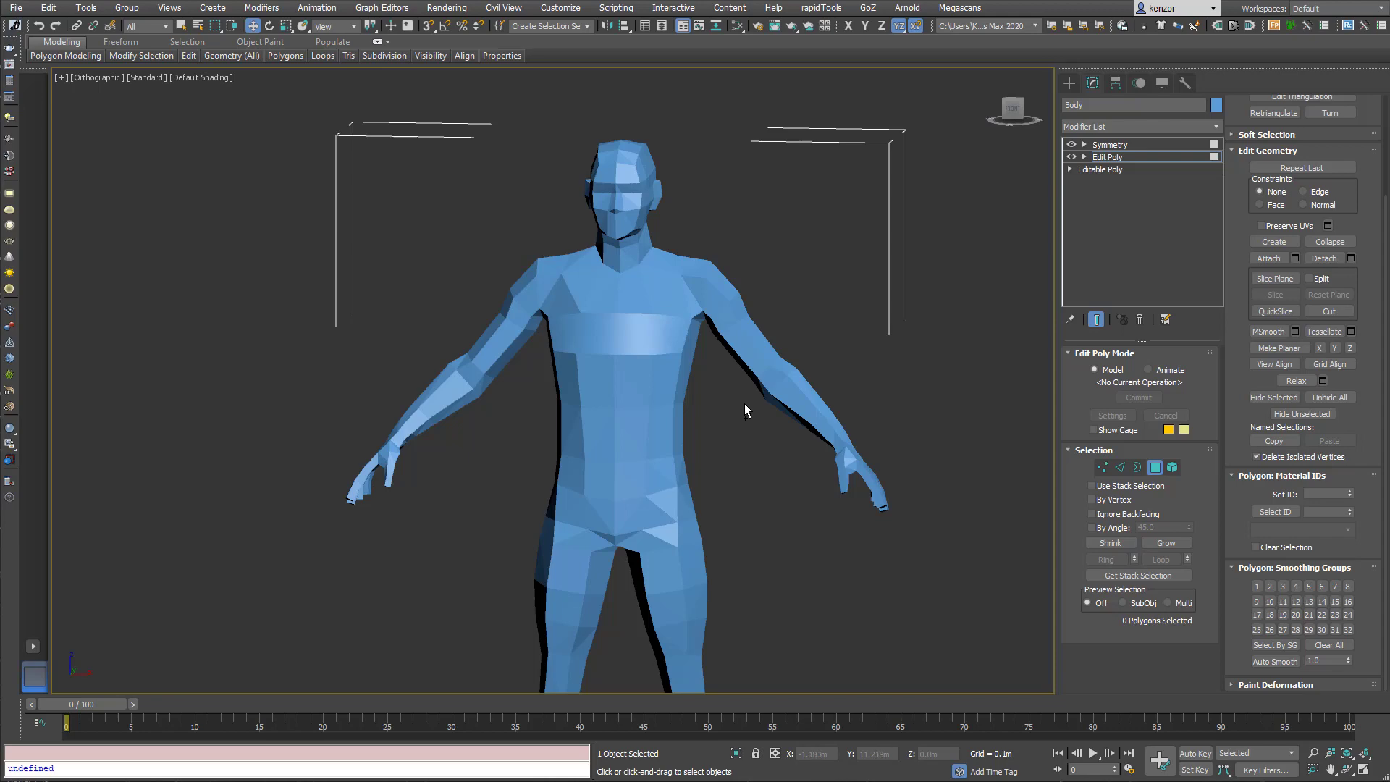
key("ctrl+a")
middle_click_drag(735, 403, 811, 334, "alt")
scroll(772, 337, "up", 2)
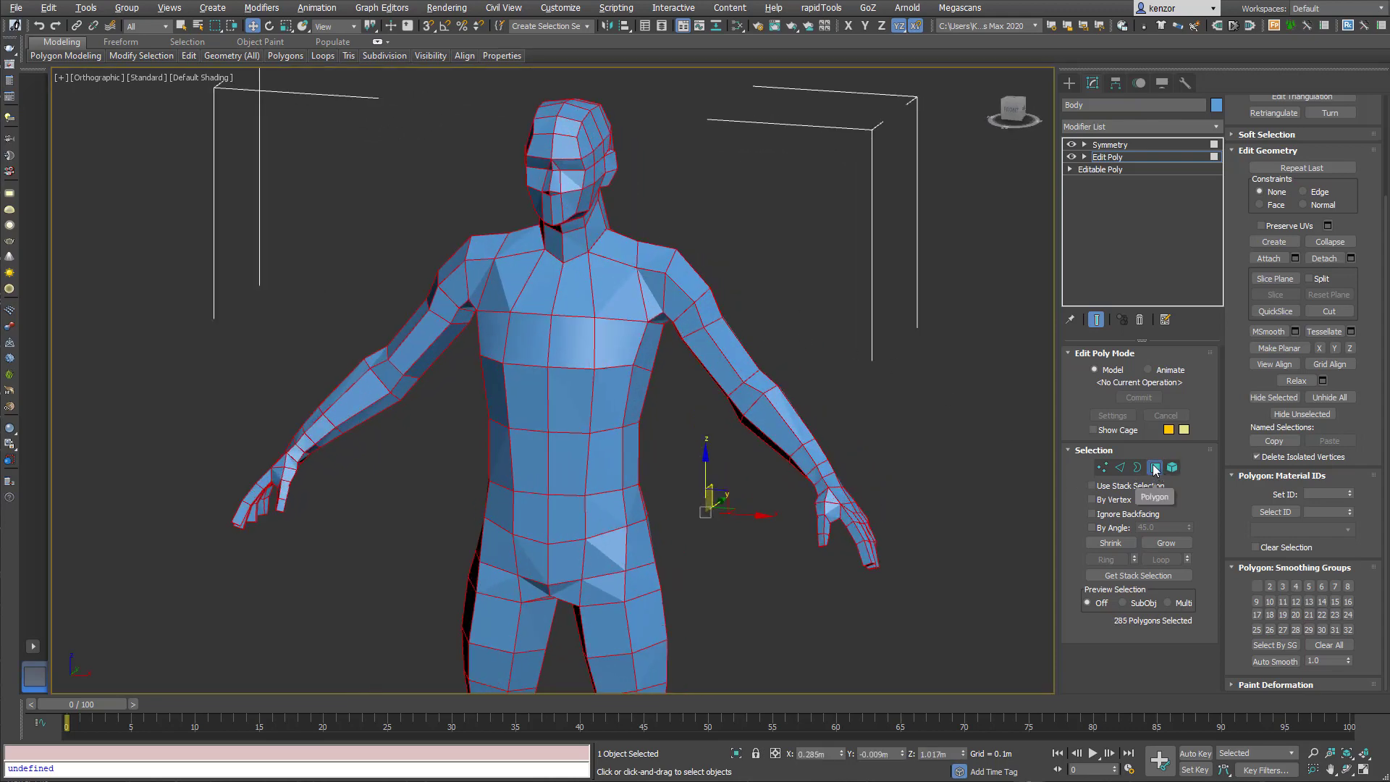
left_click(1257, 586)
left_click(852, 299)
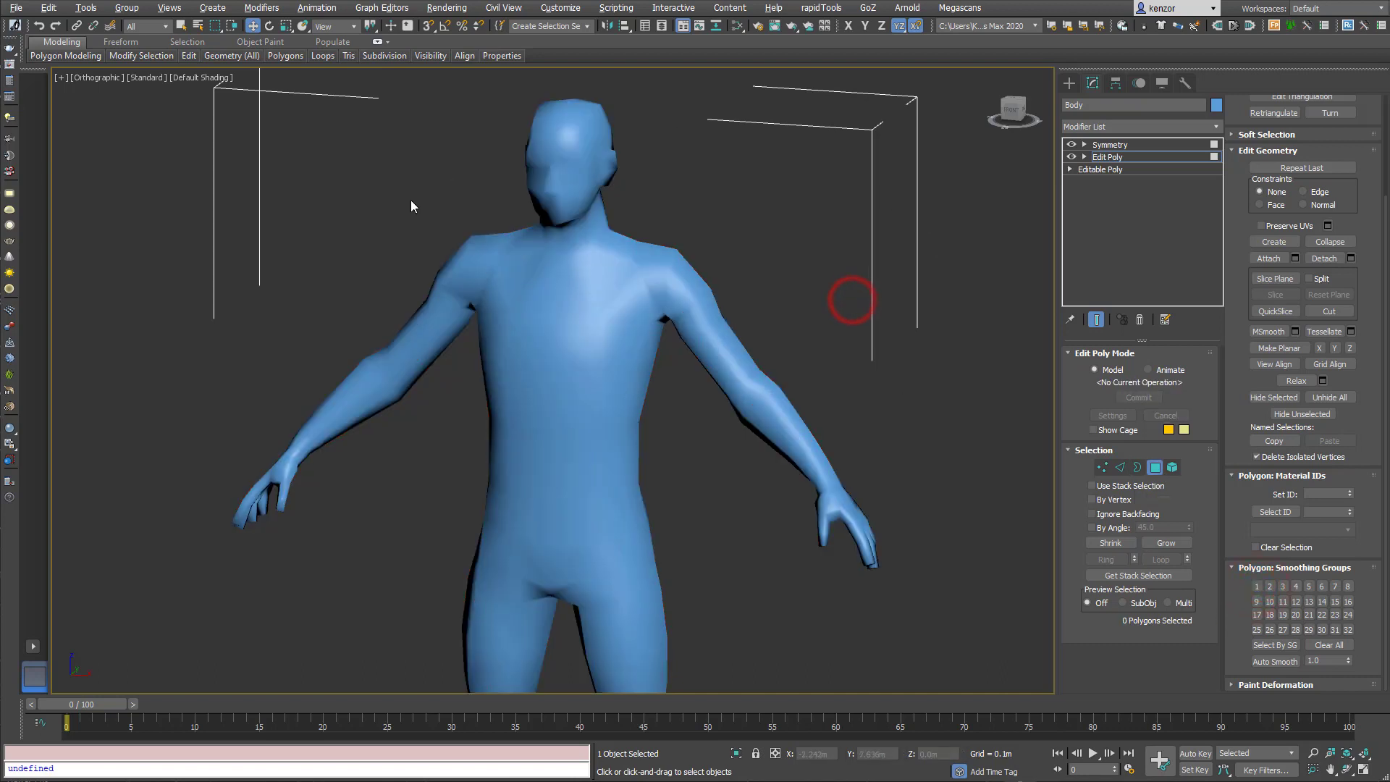
- Select the polygon under the nose and add it to smoothing group 2
middle_click_drag(745, 232, 742, 266)
scroll(733, 266, "up", 2)
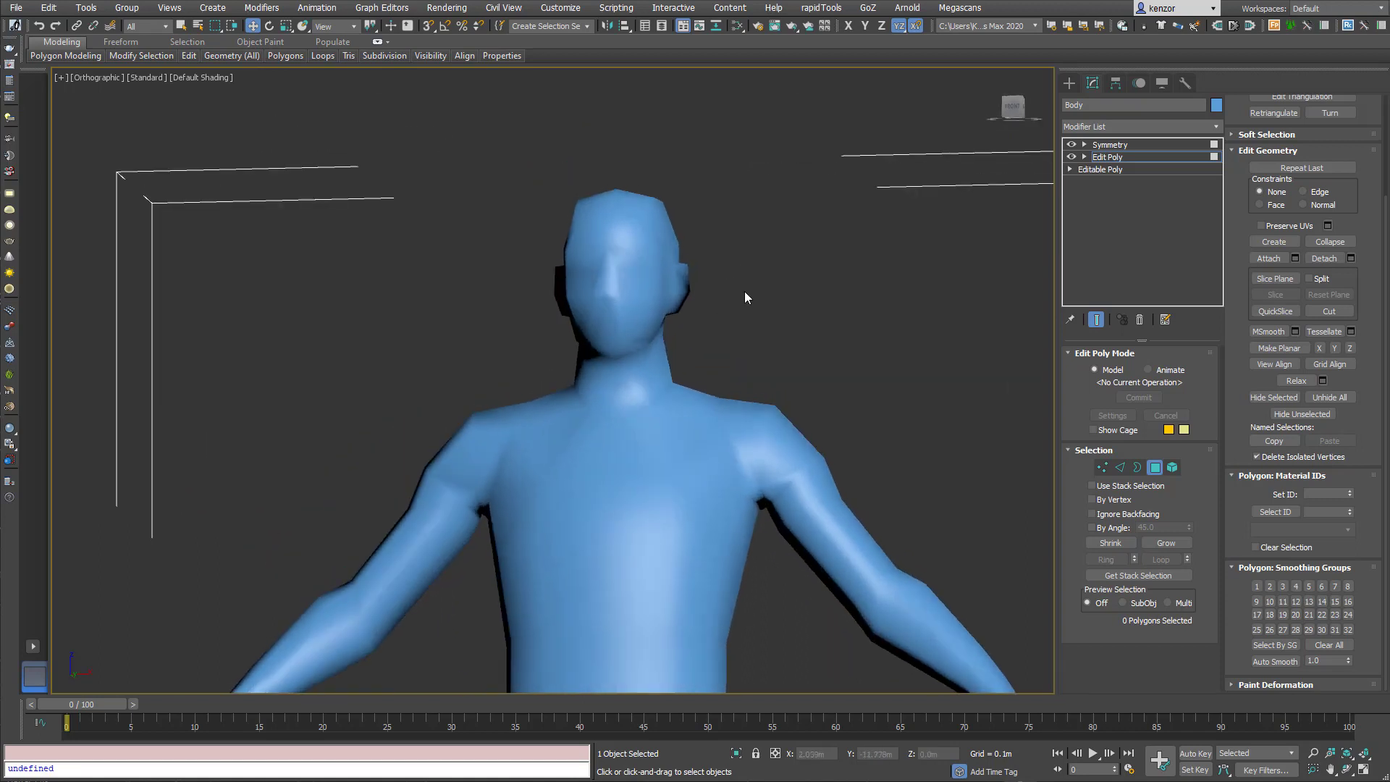
left_click(744, 291)
middle_click_drag(702, 292, 850, 339)
scroll(756, 345, "up", 3)
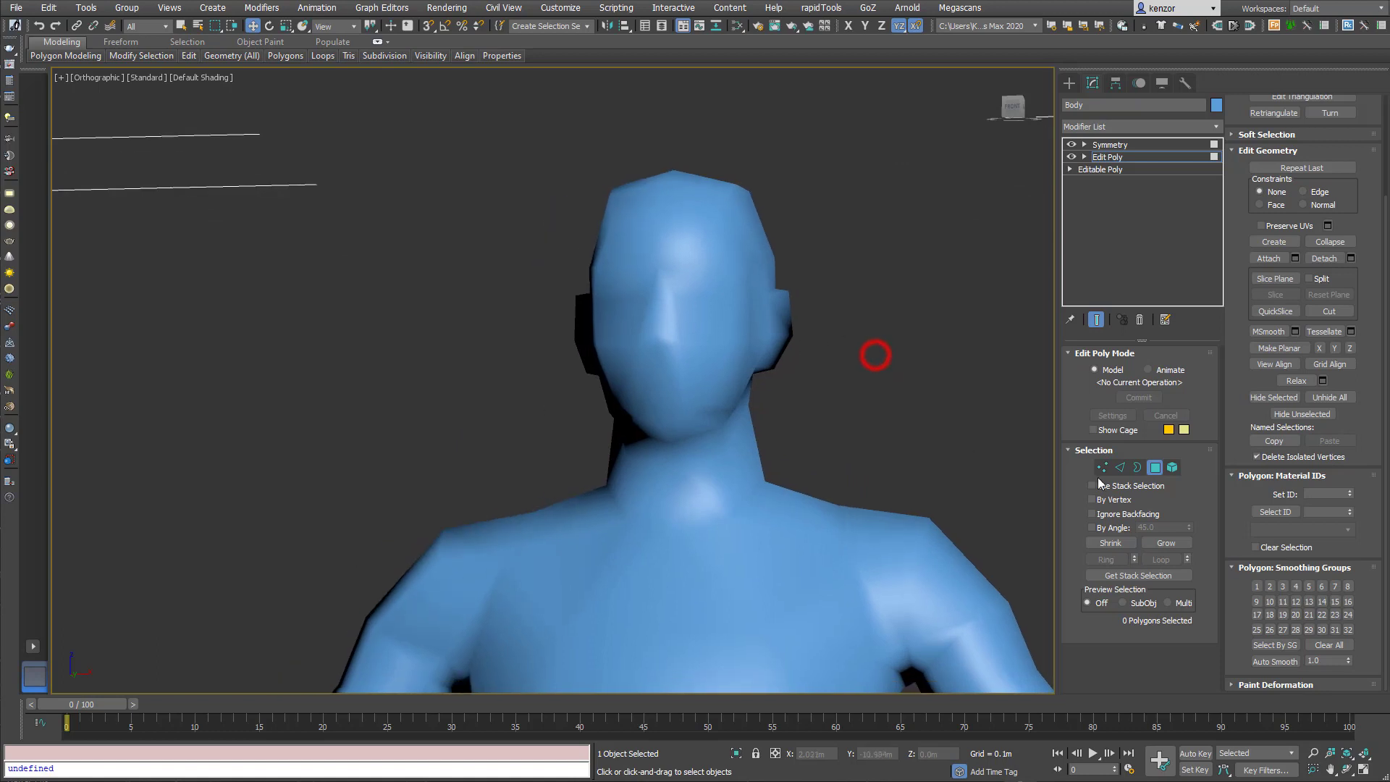
left_click(658, 341)
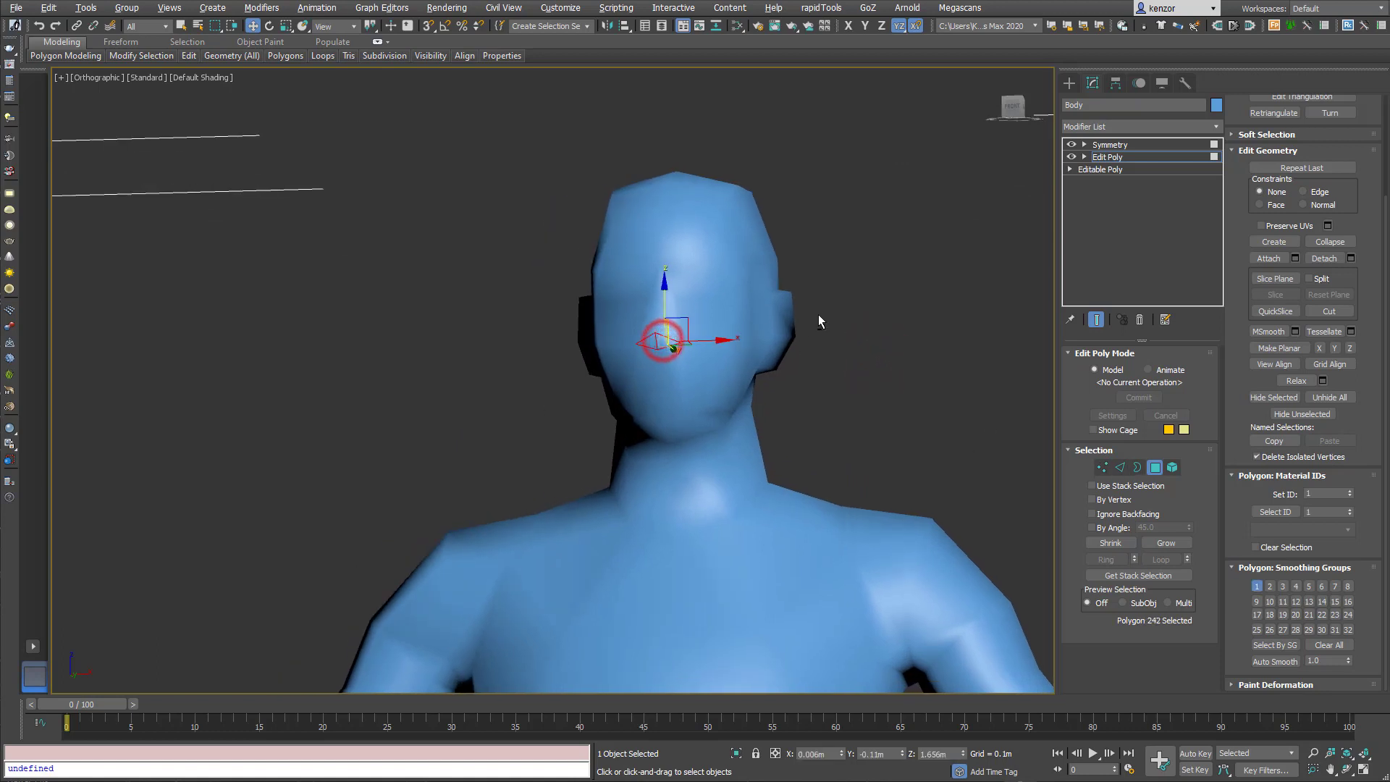
middle_click_drag(818, 314, 914, 346, "alt")
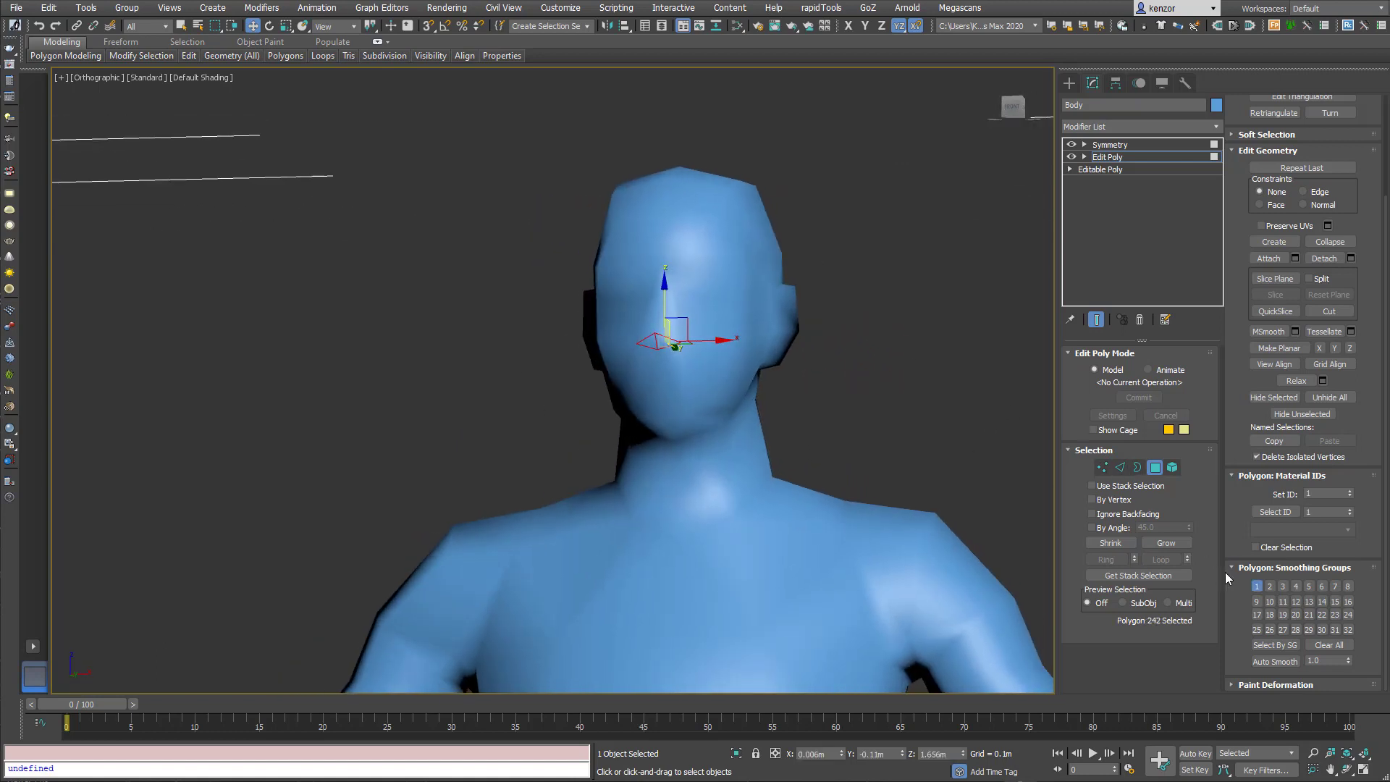
left_click(1271, 591)
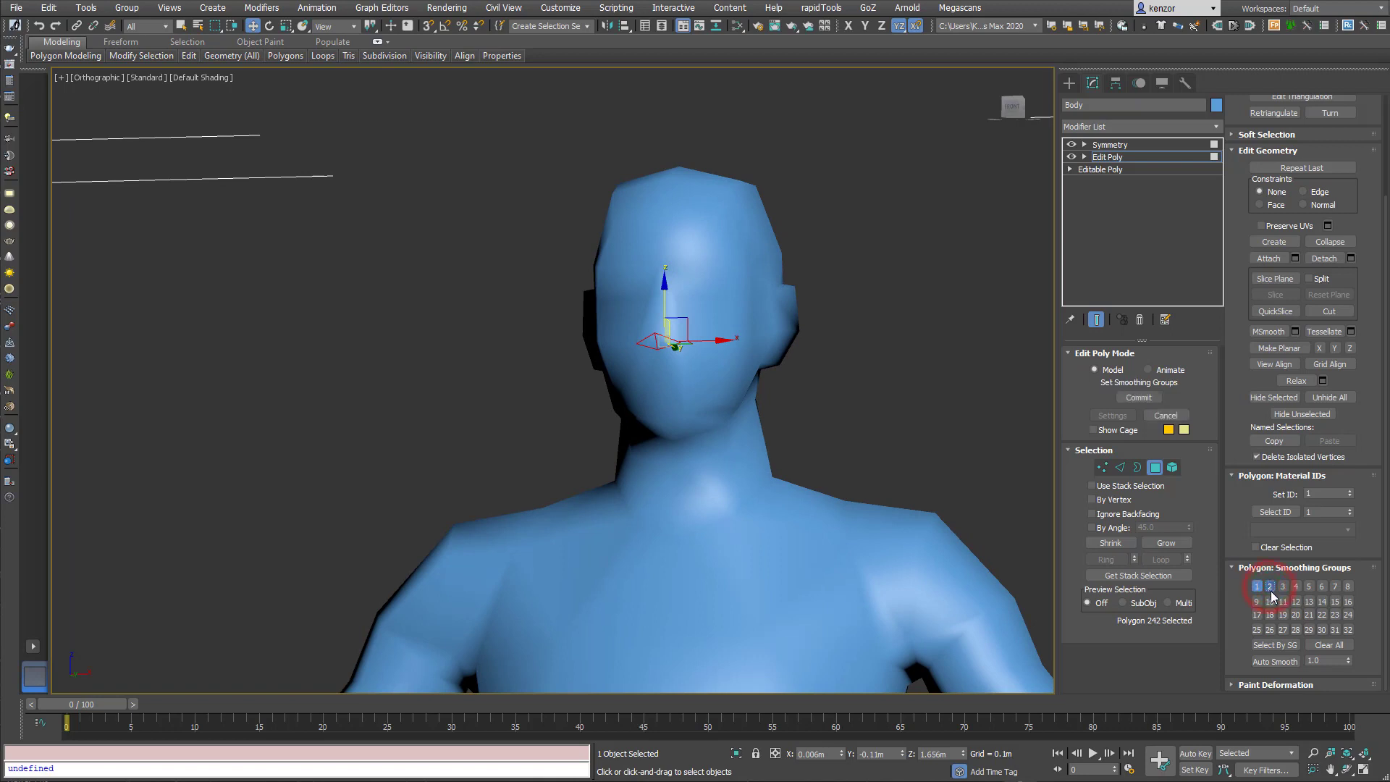
- Remove the polygon under the nose from smoothing group 1 and clear the selection
scroll(932, 437, "up", 5)
middle_click_drag(865, 379, 805, 403, "alt")
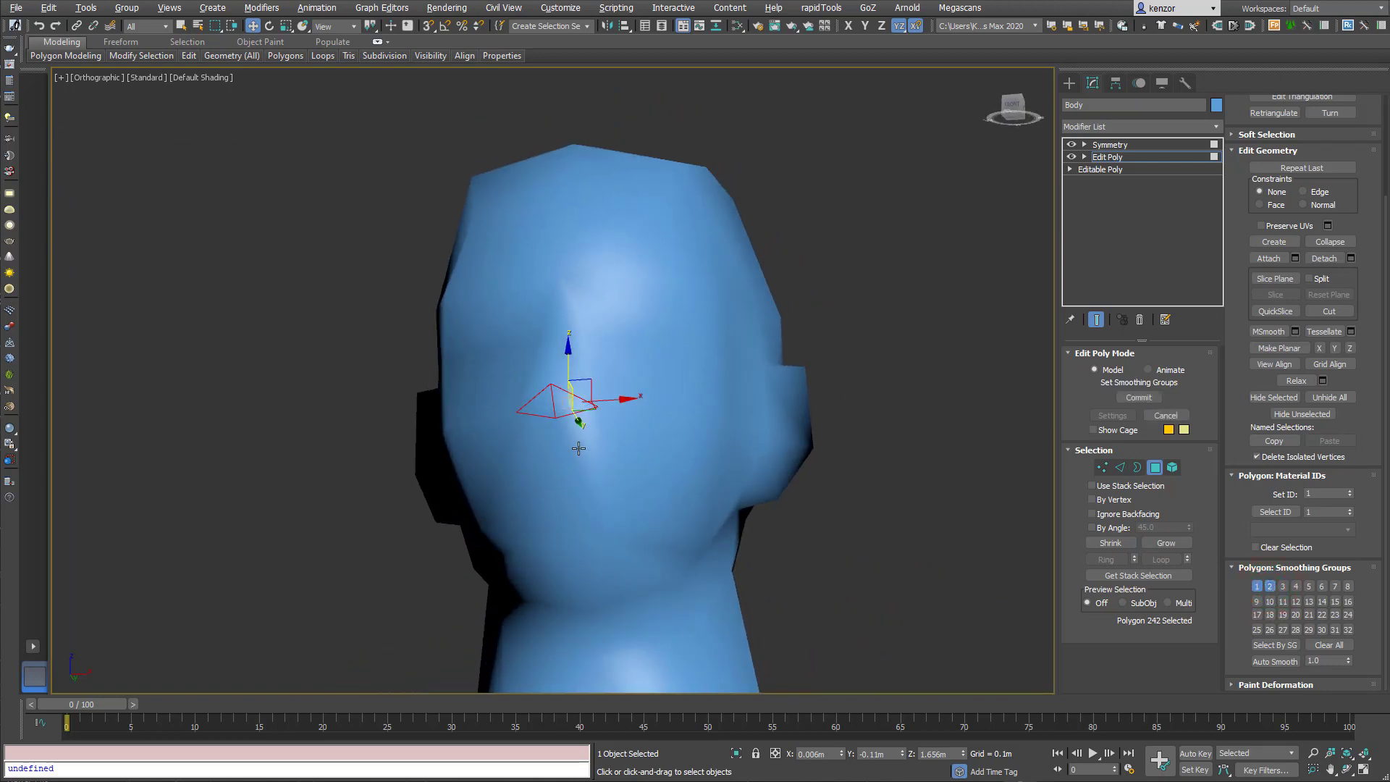
left_click(1257, 587)
left_click(920, 482)
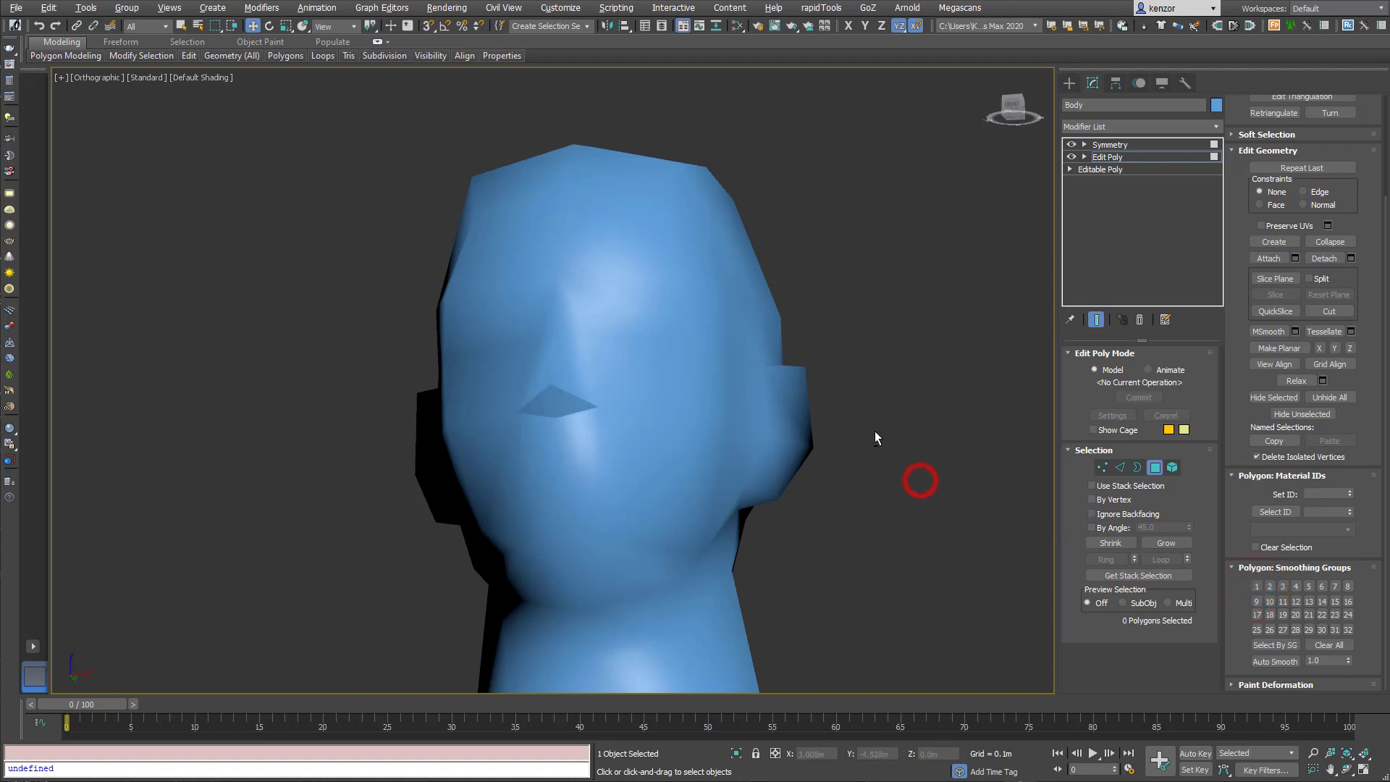
- Move the eye-area polygon from smoothing group 1 to smoothing group 2, then clear the selection
mouse_move(879, 437)
middle_mouse_down("alt")
mouse_move(833, 455)
mouse_move(876, 445)
middle_mouse_up("alt")
middle_click_drag(875, 446, 896, 514)
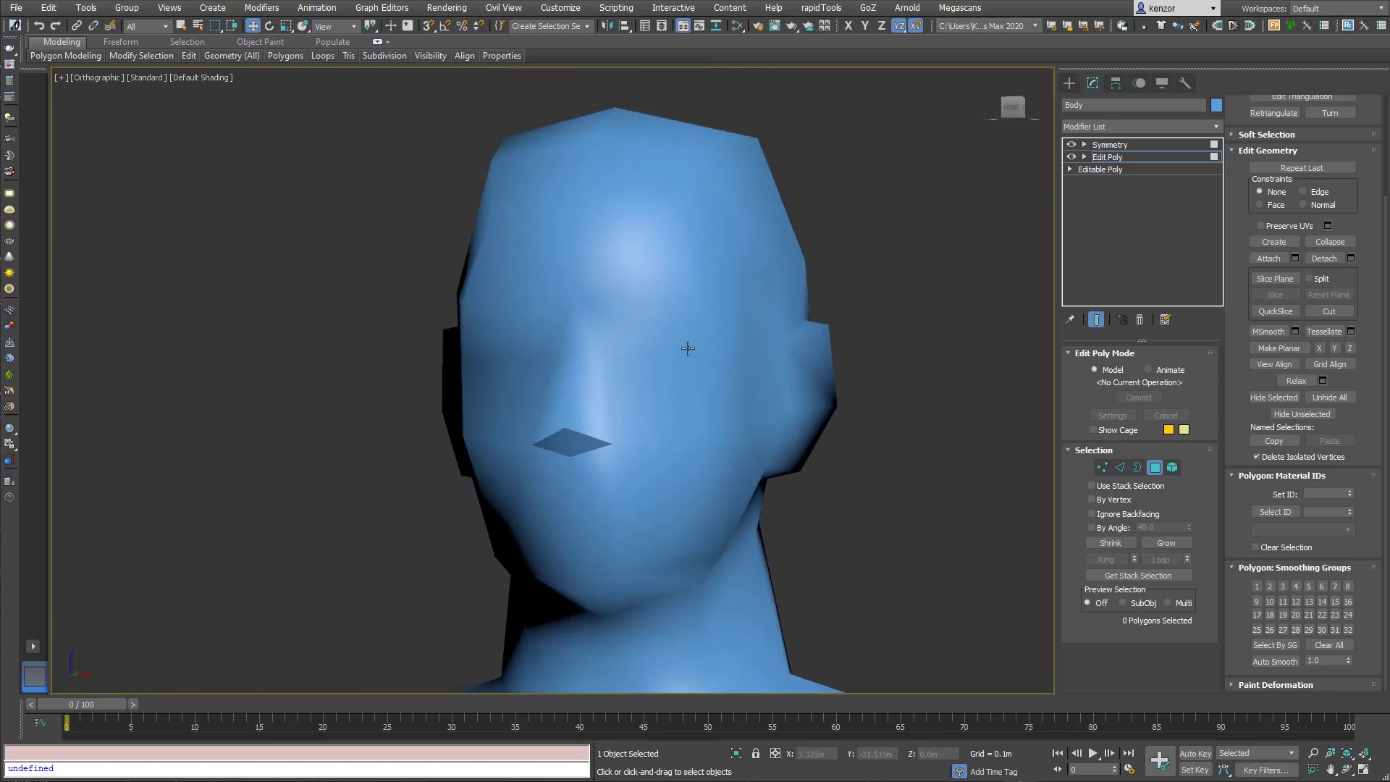
left_click(683, 344)
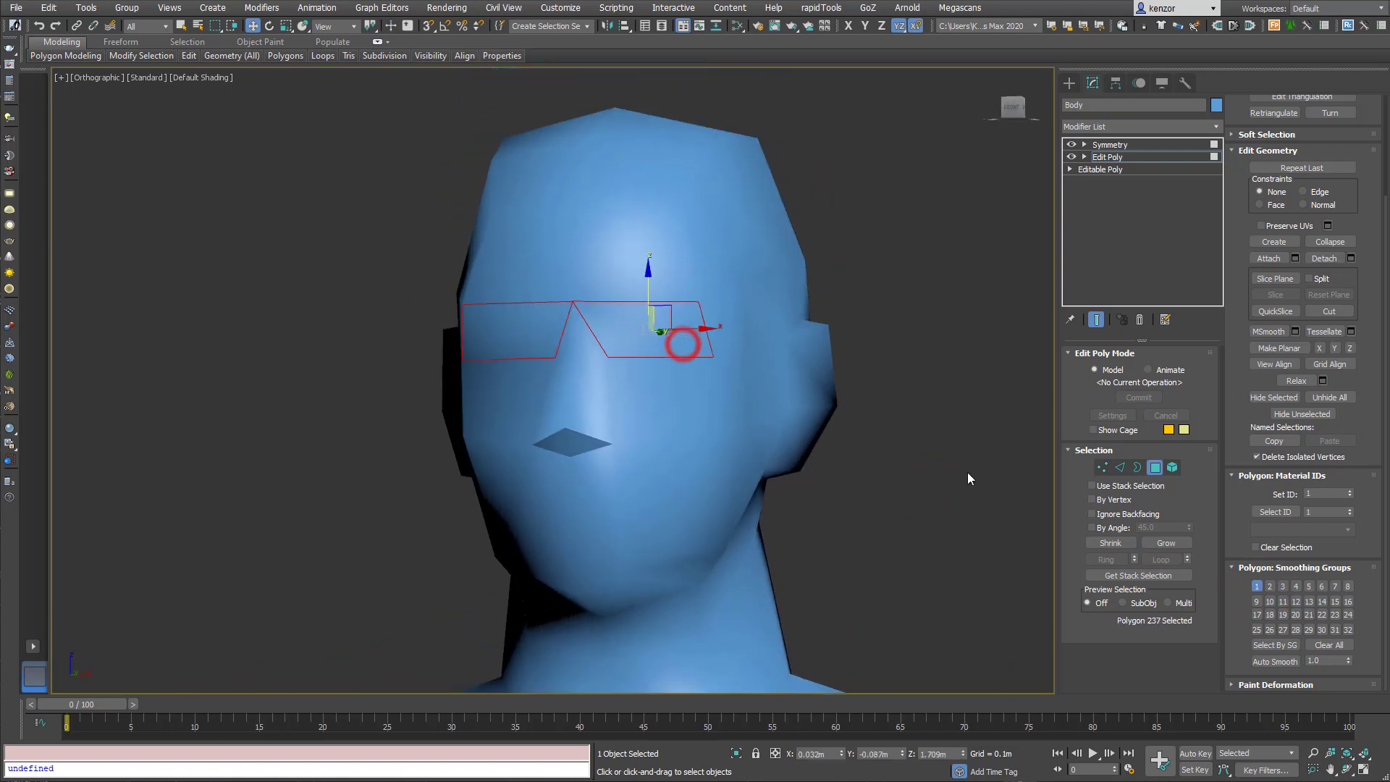
left_click(1269, 588)
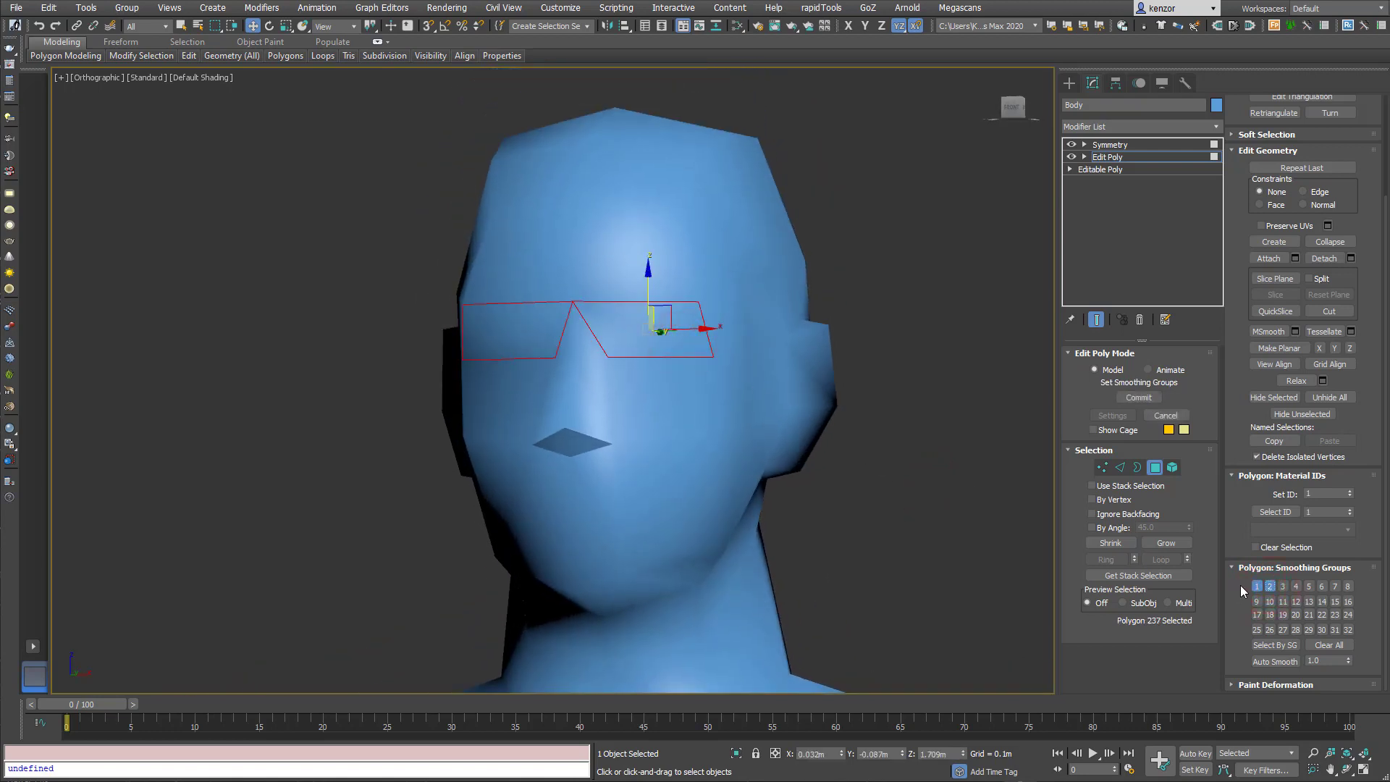
left_click(1257, 587)
left_click(1256, 587)
left_click(1013, 608)
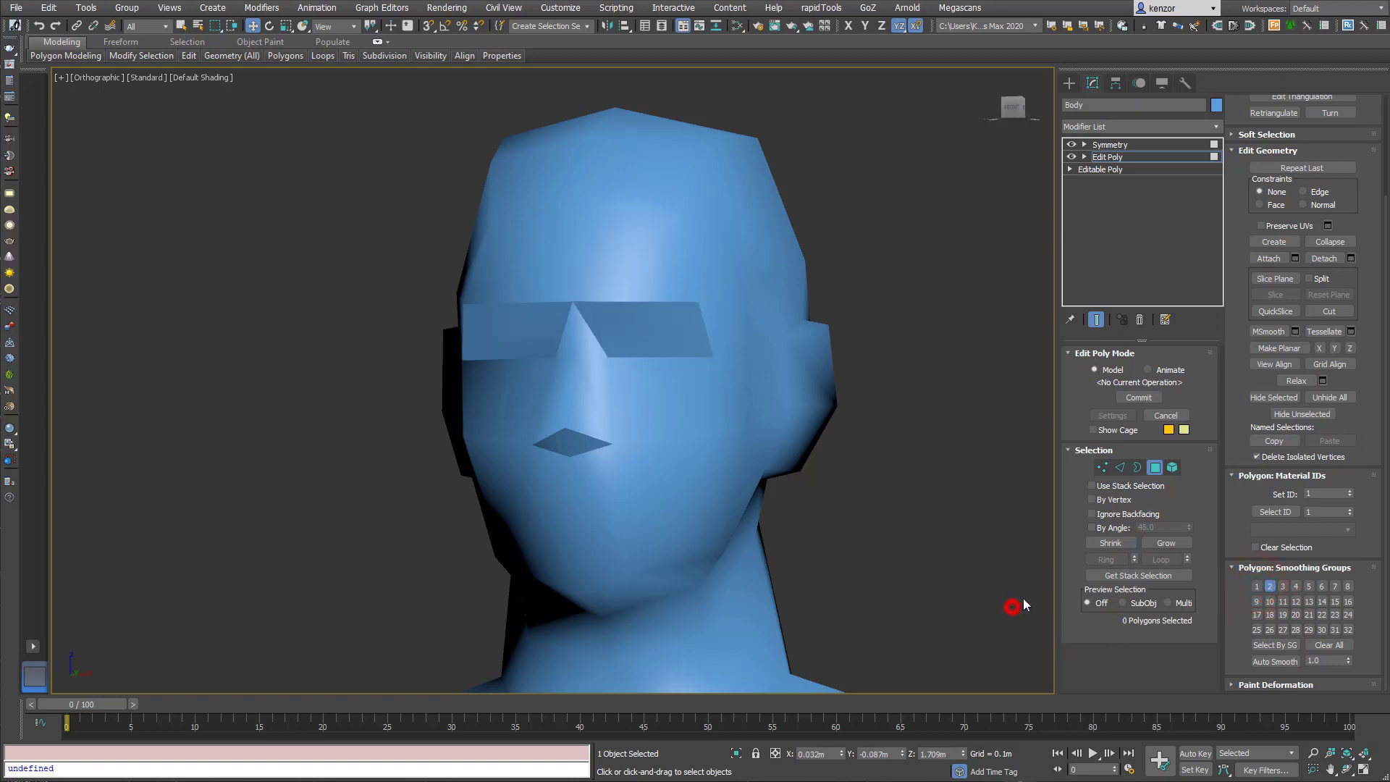
- Select the four polygons along the back rim of the ear and move them from smoothing group 1 to group 2
middle_click_drag(660, 331, 560, 426, "alt")
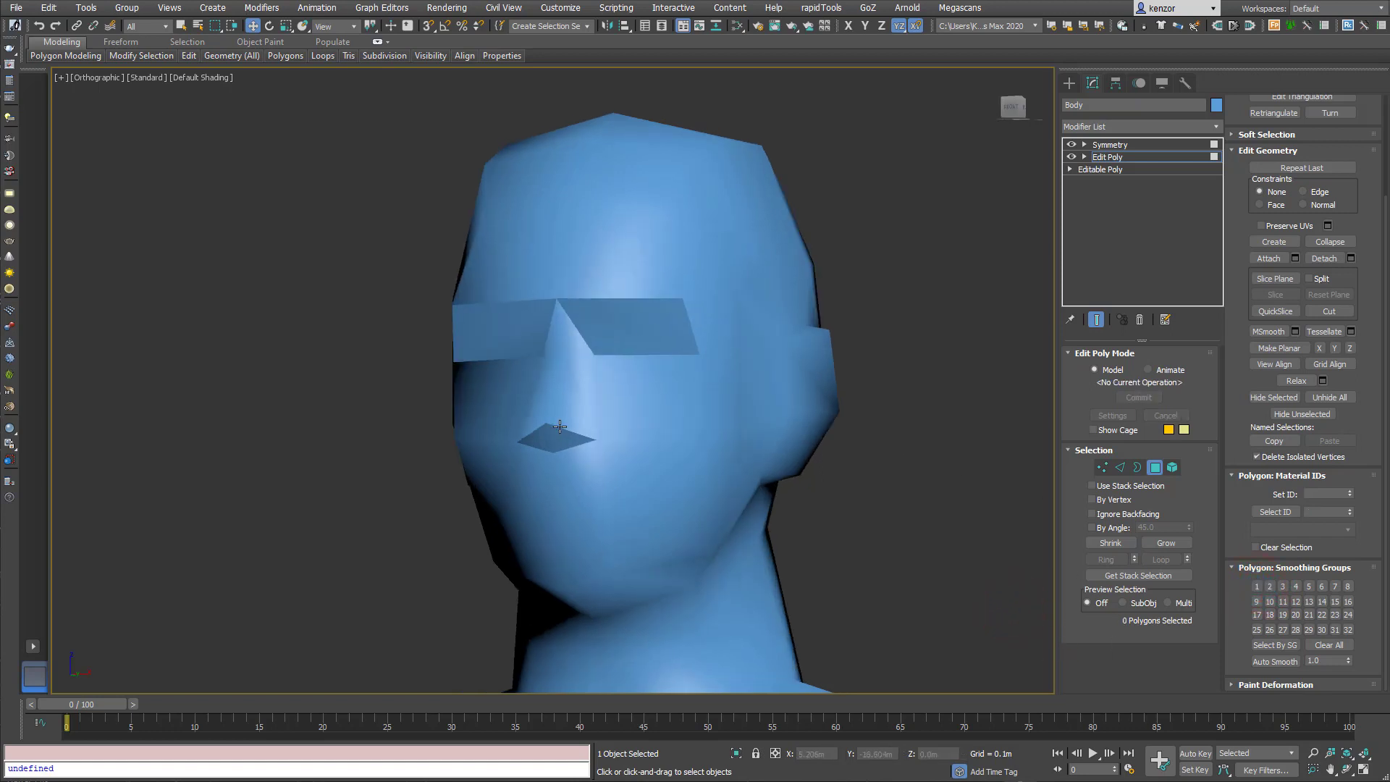
middle_click_drag(634, 359, 609, 393, "alt")
scroll(609, 393, "up", 5)
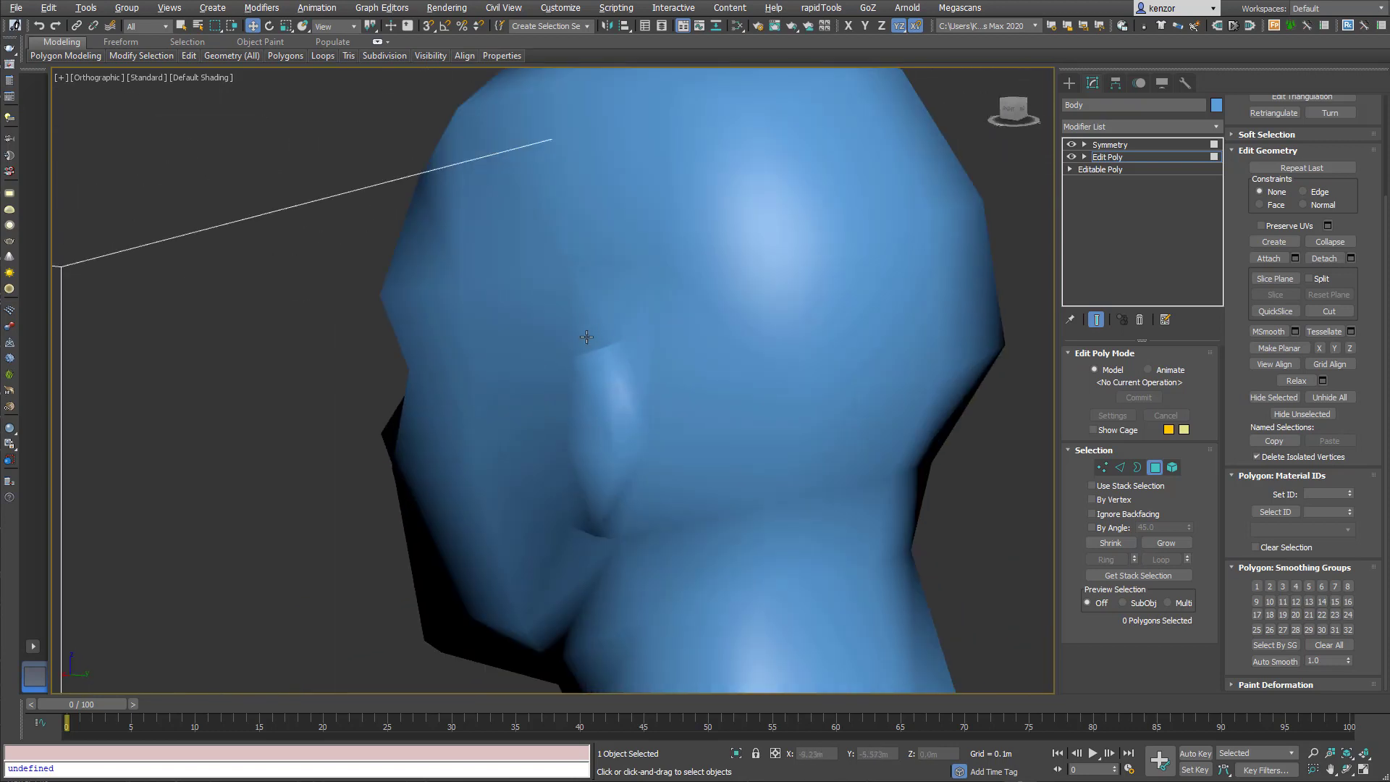
middle_click_drag(586, 335, 658, 440, "alt")
left_click(551, 391)
left_click(558, 427, "ctrl")
left_click(585, 456, "ctrl")
left_click(529, 517, "ctrl")
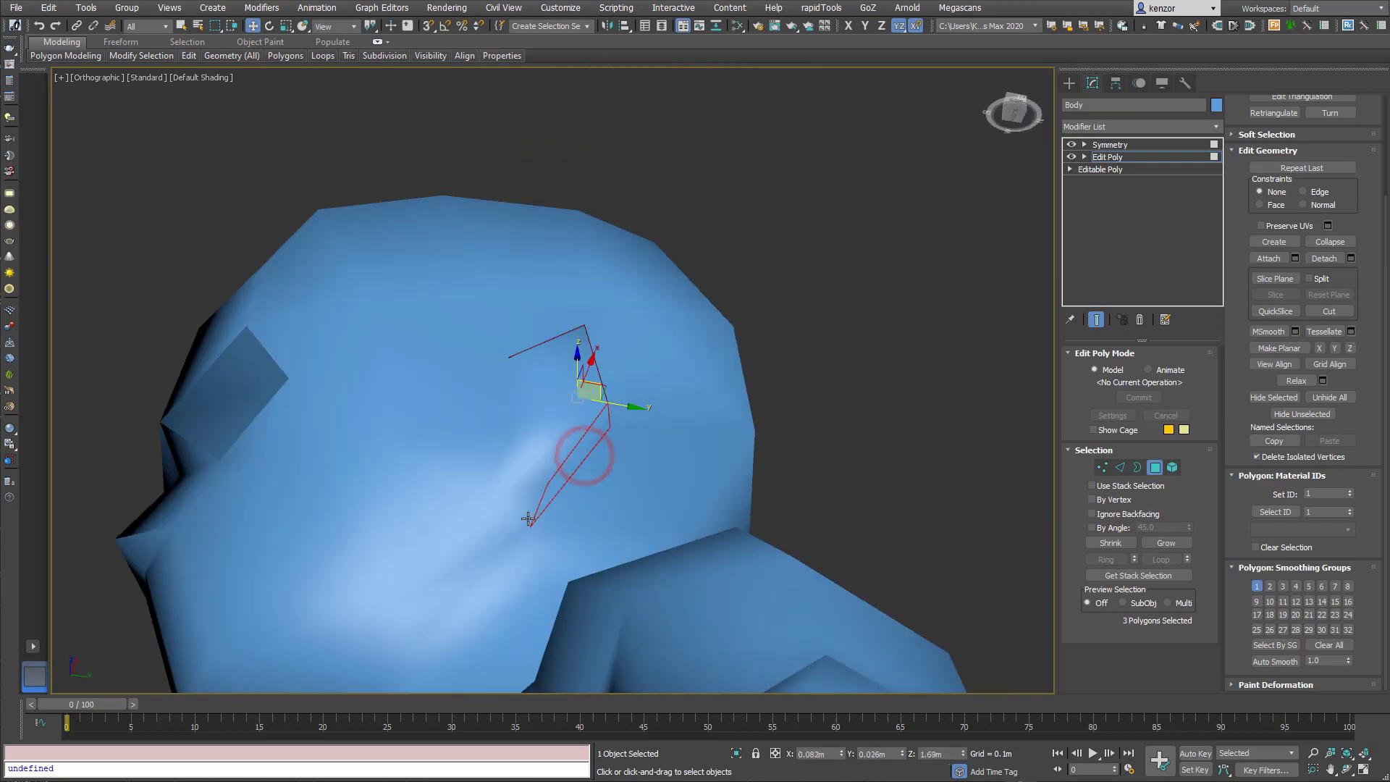
middle_click_drag(529, 517, 384, 335, "alt")
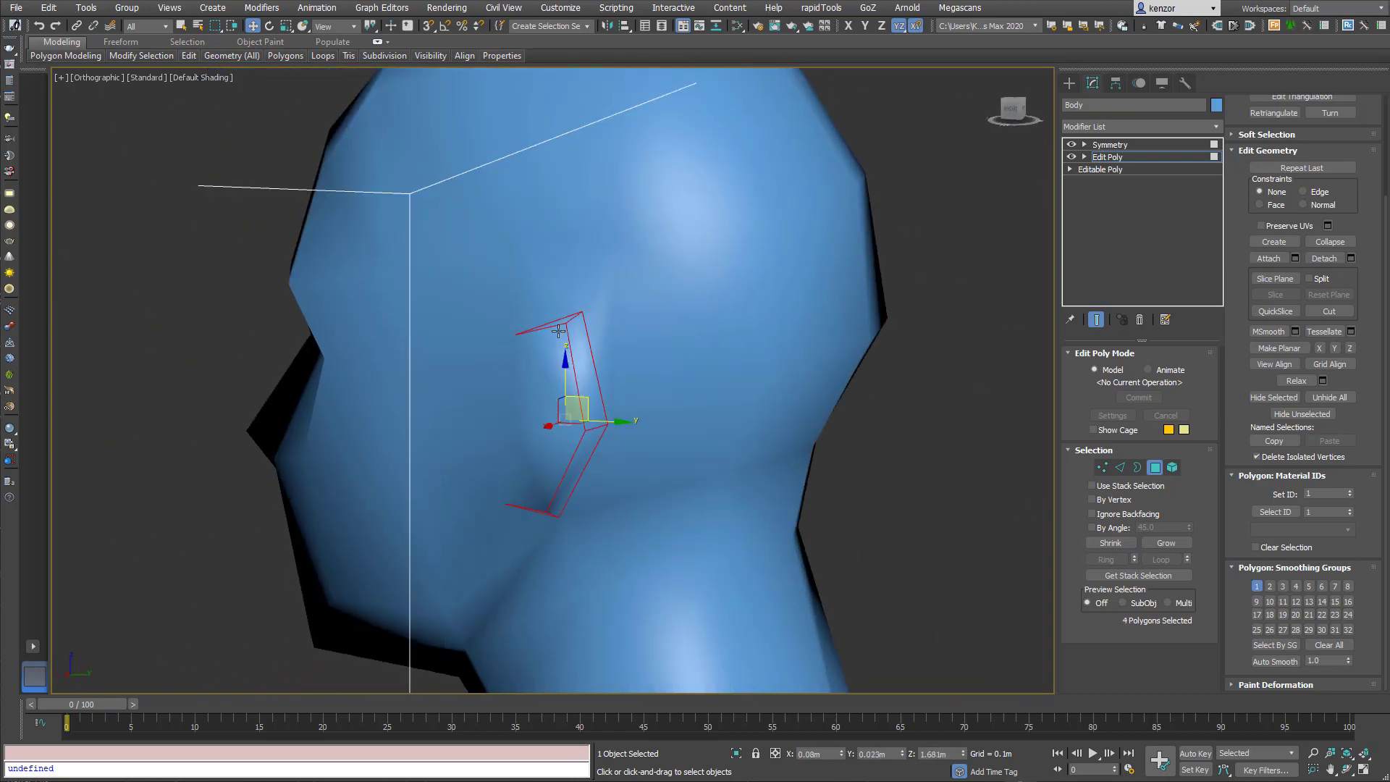
middle_click_drag(564, 331, 731, 383, "alt")
scroll(572, 394, "down", 3)
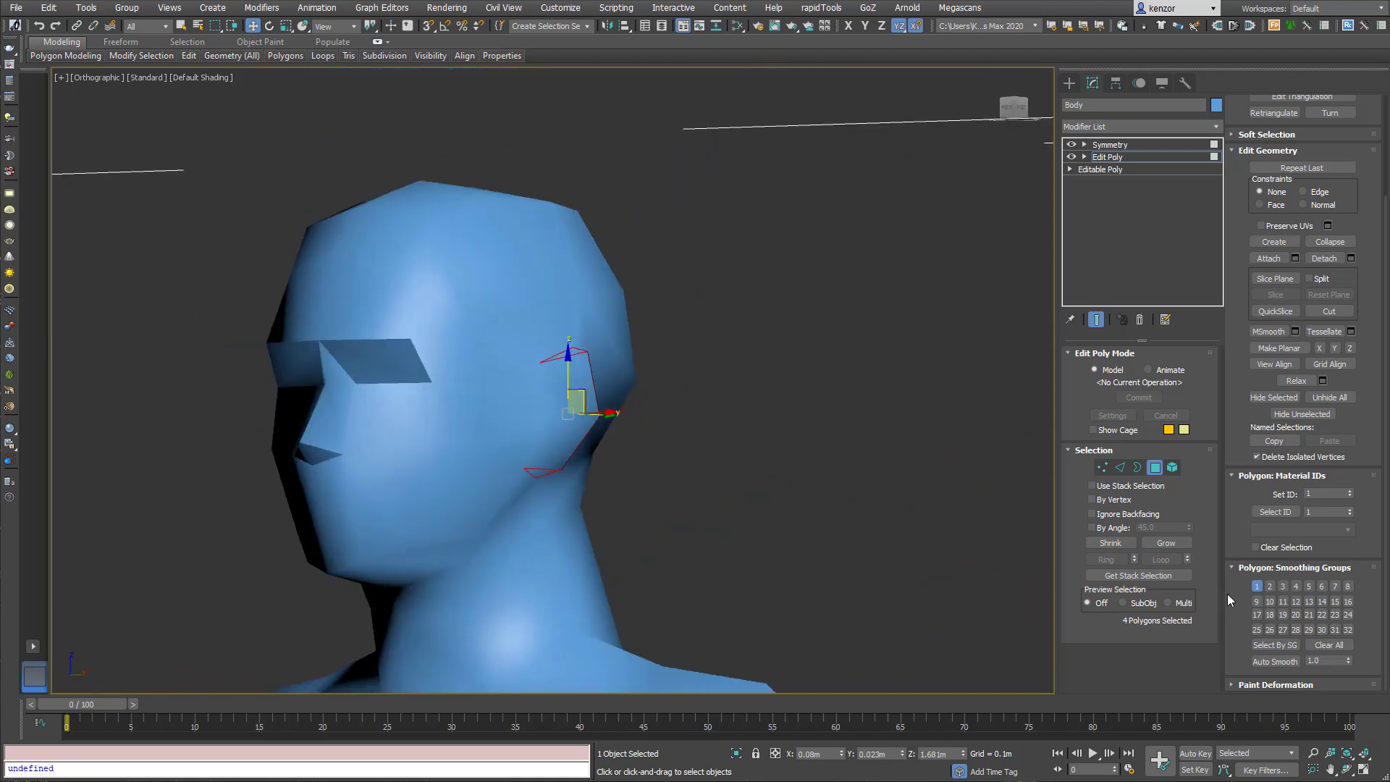
left_click(1270, 587)
left_click(1257, 586)
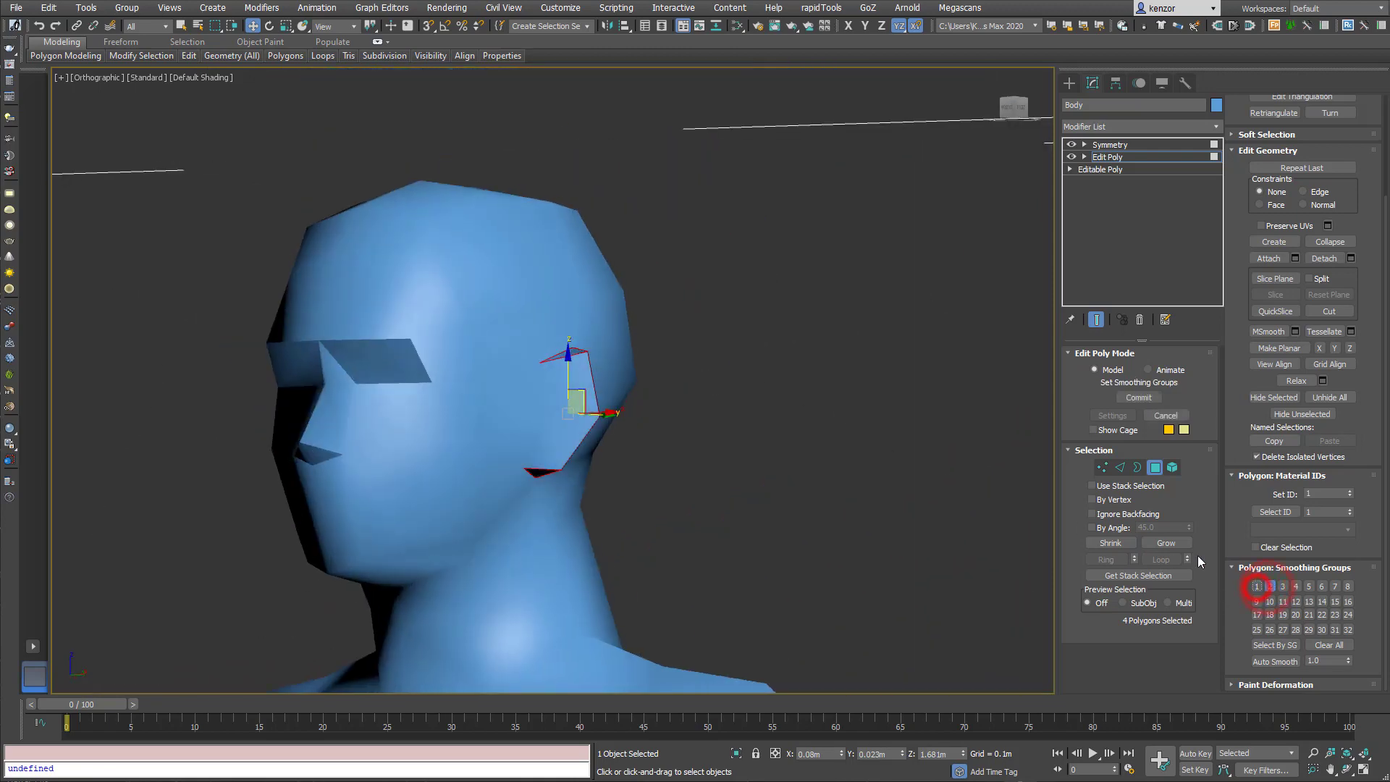
- Switch the ear rim polygons from smoothing group 2 to group 3, then clear the selection
middle_click_drag(789, 539, 911, 547, "alt")
left_click(1283, 587)
left_click(1270, 586)
left_click(909, 541)
- Select the four polygons of the foot's sole, move them from smoothing group 1 to group 12, and clear the selection
middle_click_drag(939, 440, 840, 463, "alt")
scroll(837, 477, "down", 8)
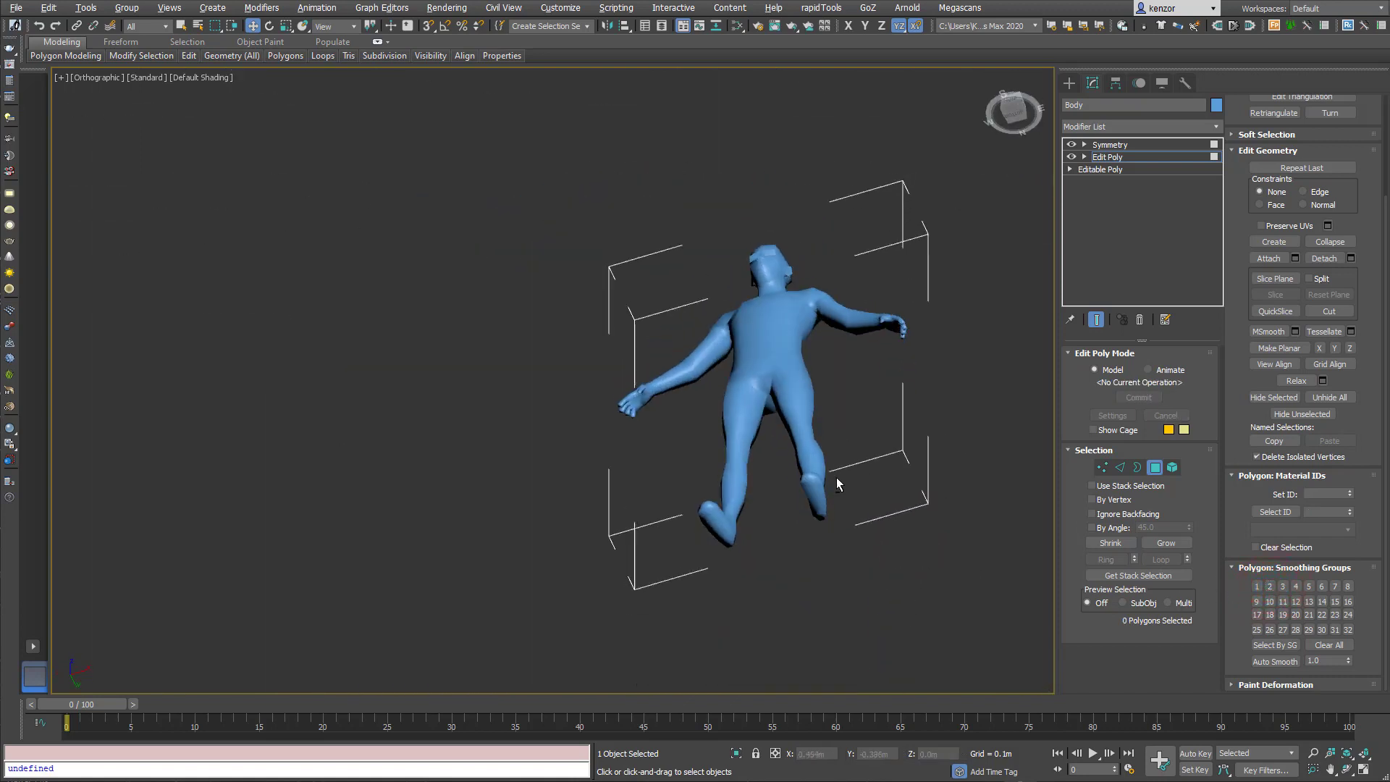
scroll(829, 507, "up", 3)
scroll(858, 460, "up", 2)
left_click(809, 478)
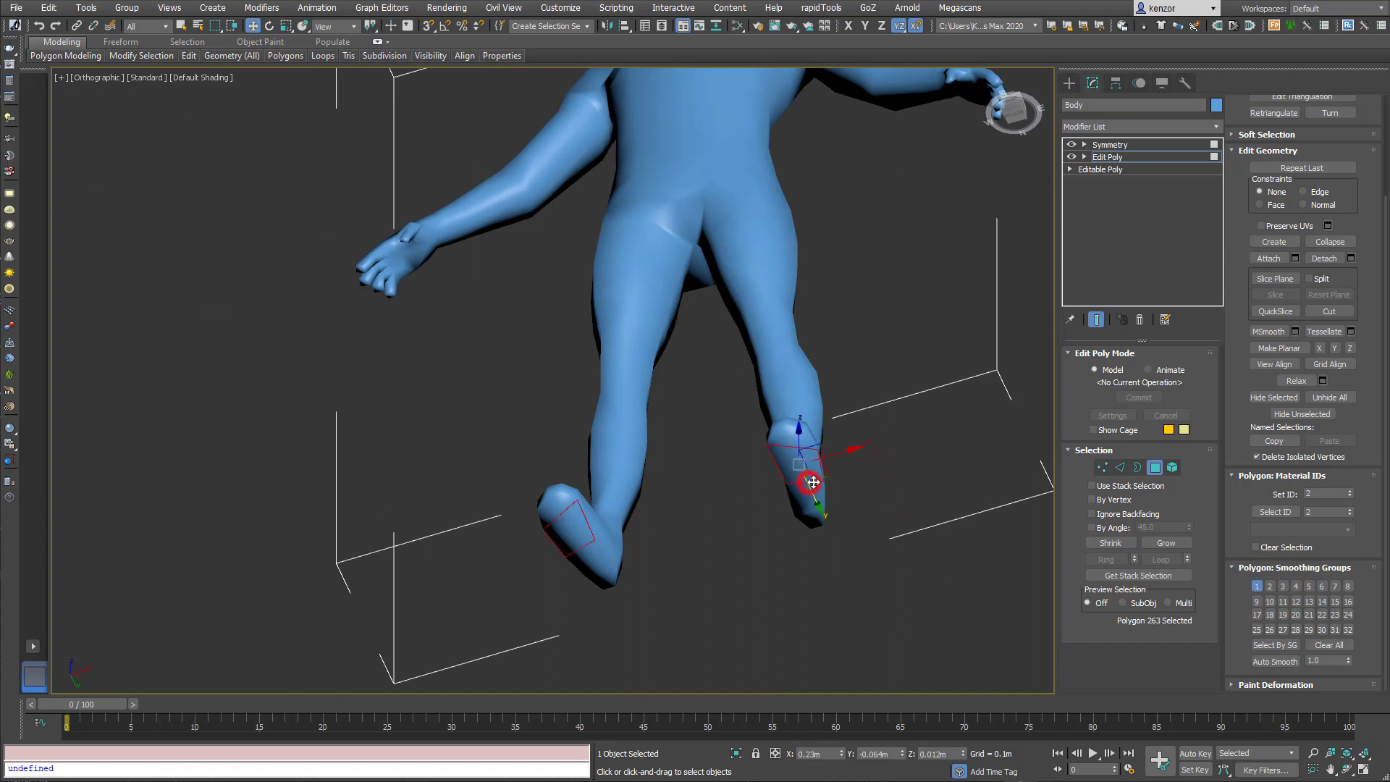
left_click(793, 436, "ctrl")
left_click(809, 508, "ctrl")
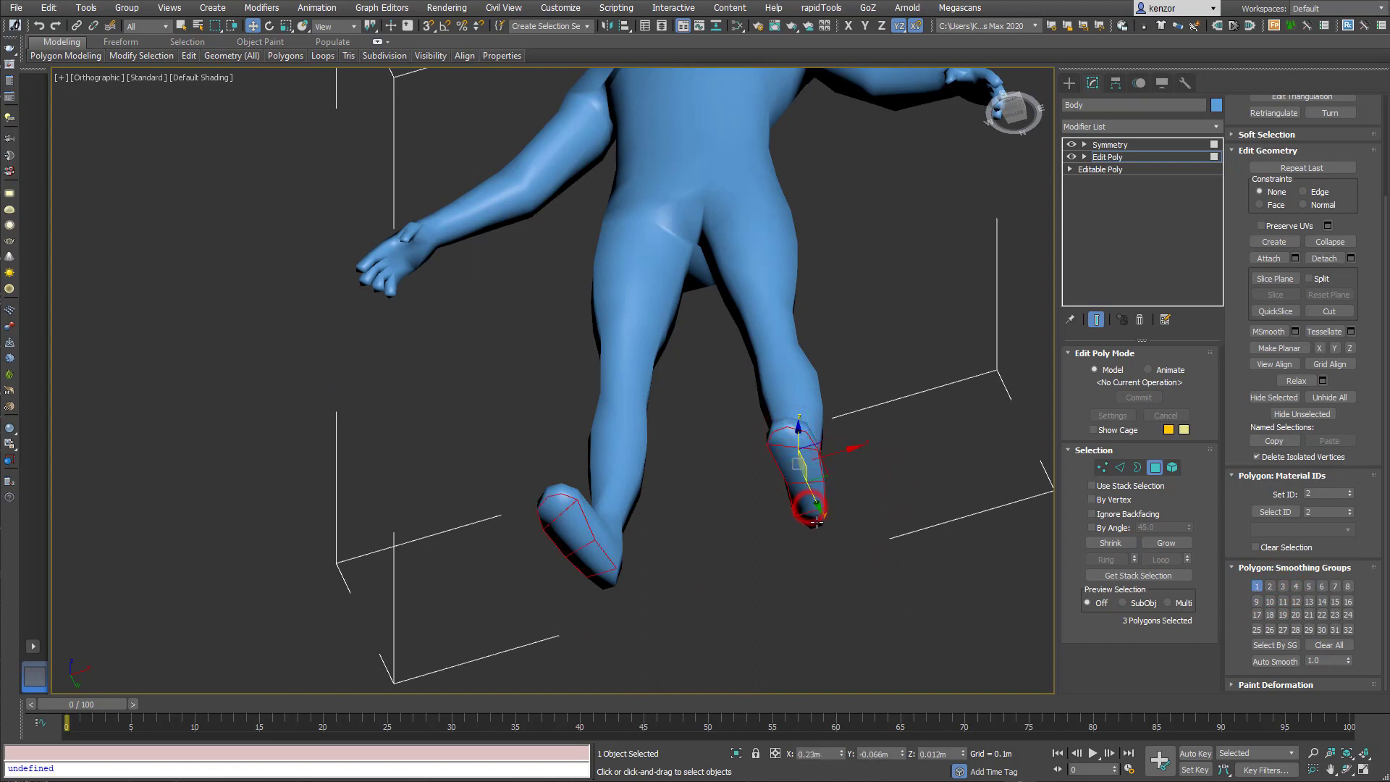
left_click(817, 521, "ctrl")
middle_click_drag(879, 467, 1027, 509, "alt")
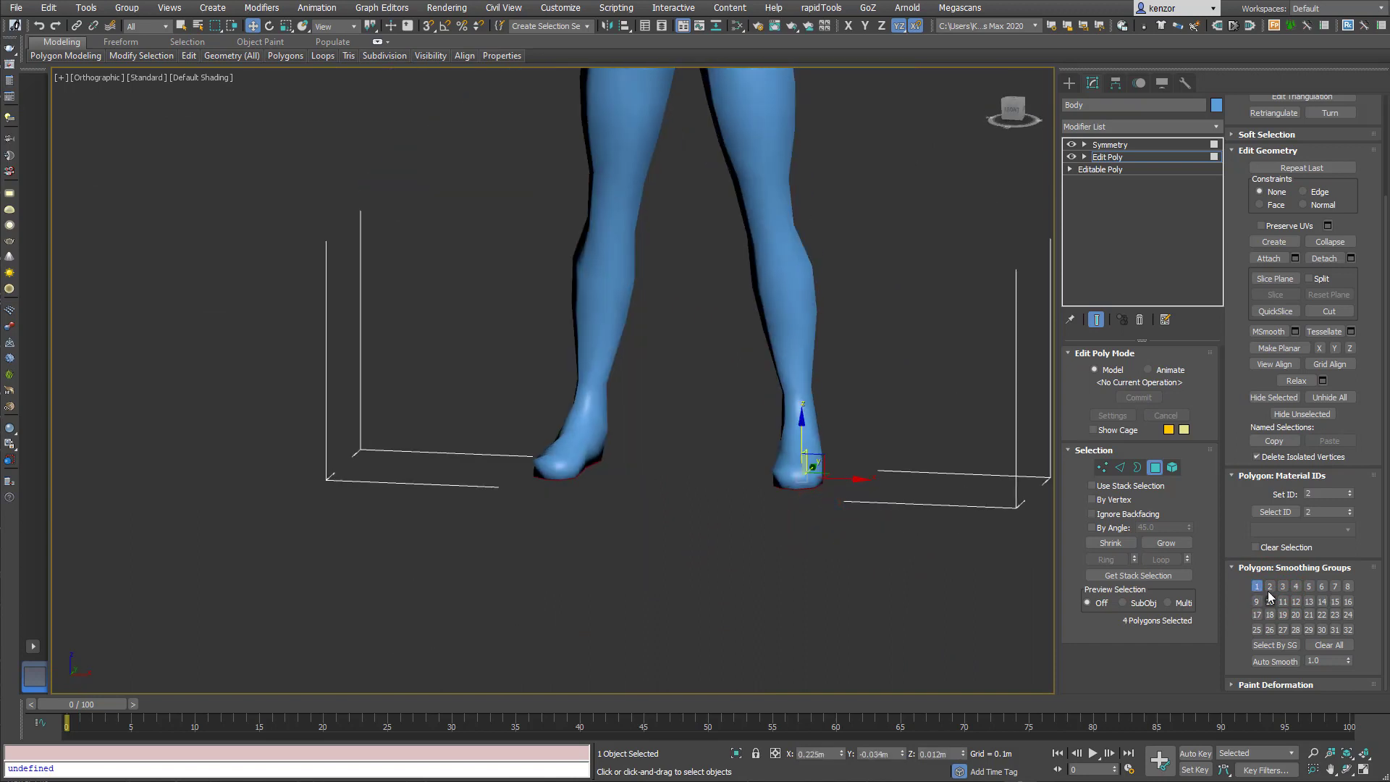
left_click(1296, 602)
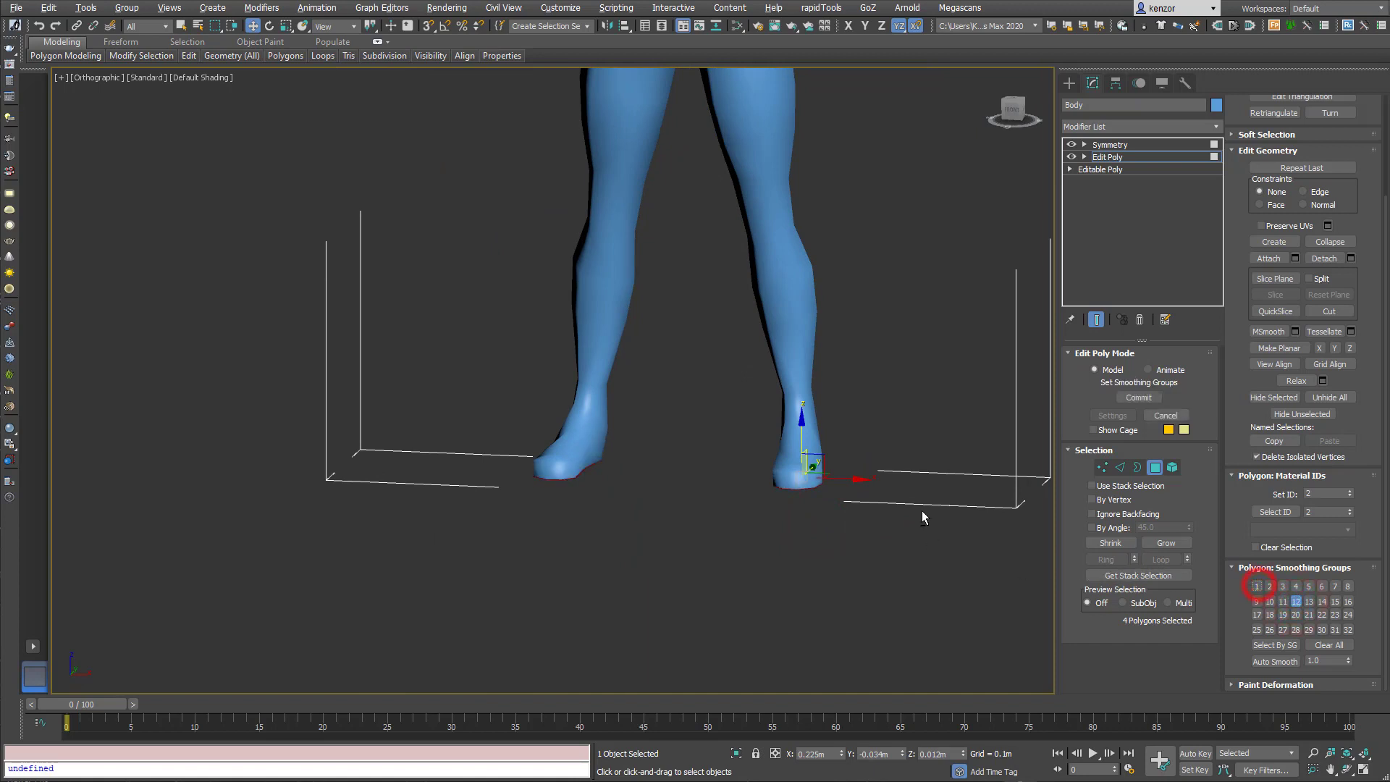
middle_click_drag(922, 511, 884, 578, "alt")
left_click(882, 561)
- Select all polygons of the body, remove every smoothing group assignment, and clear the selection
middle_click_drag(884, 528, 898, 470, "alt")
scroll(875, 561, "down", 3)
scroll(906, 463, "up", 3)
scroll(906, 463, "down", 3)
mouse_move(898, 471)
middle_mouse_down()
mouse_move(797, 520)
mouse_move(889, 456)
middle_mouse_up()
scroll(841, 491, "up", 2)
left_click(884, 515)
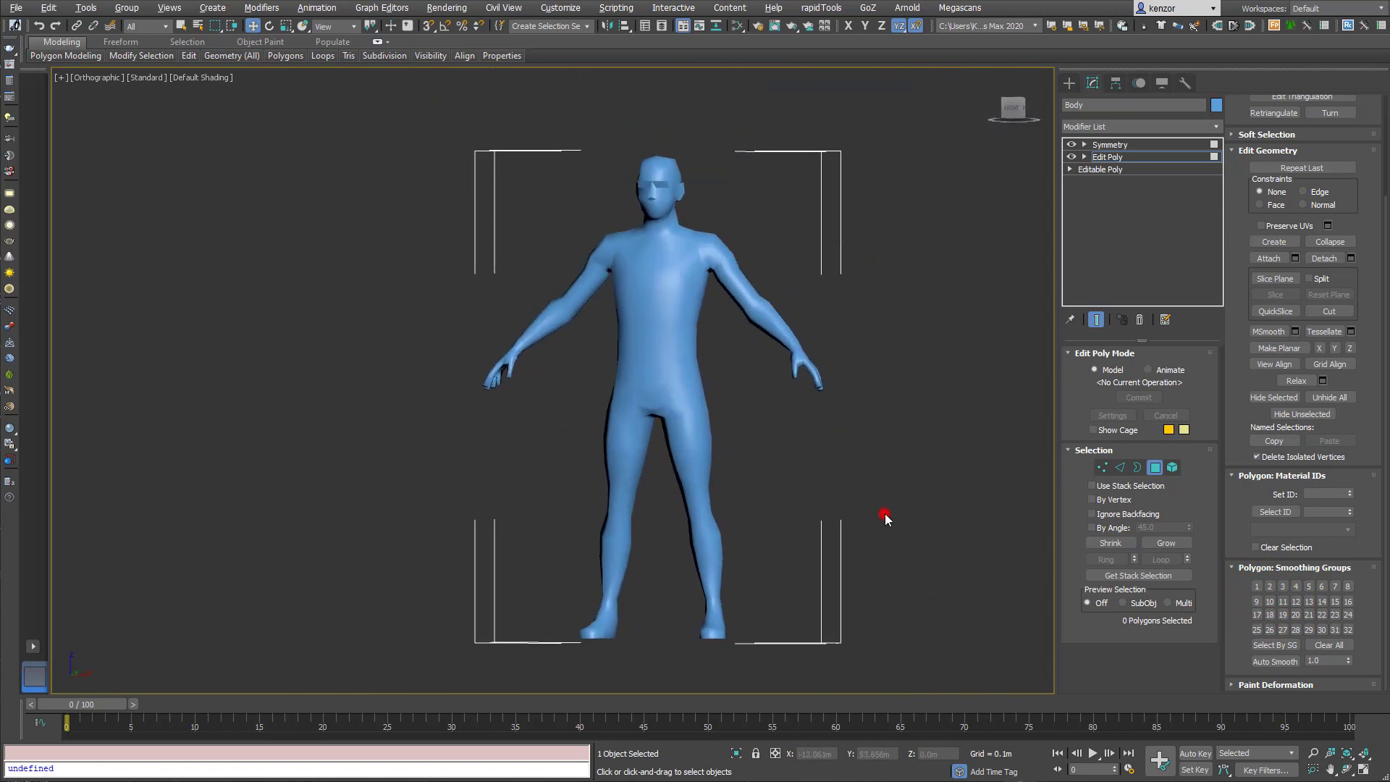
key("ctrl+a")
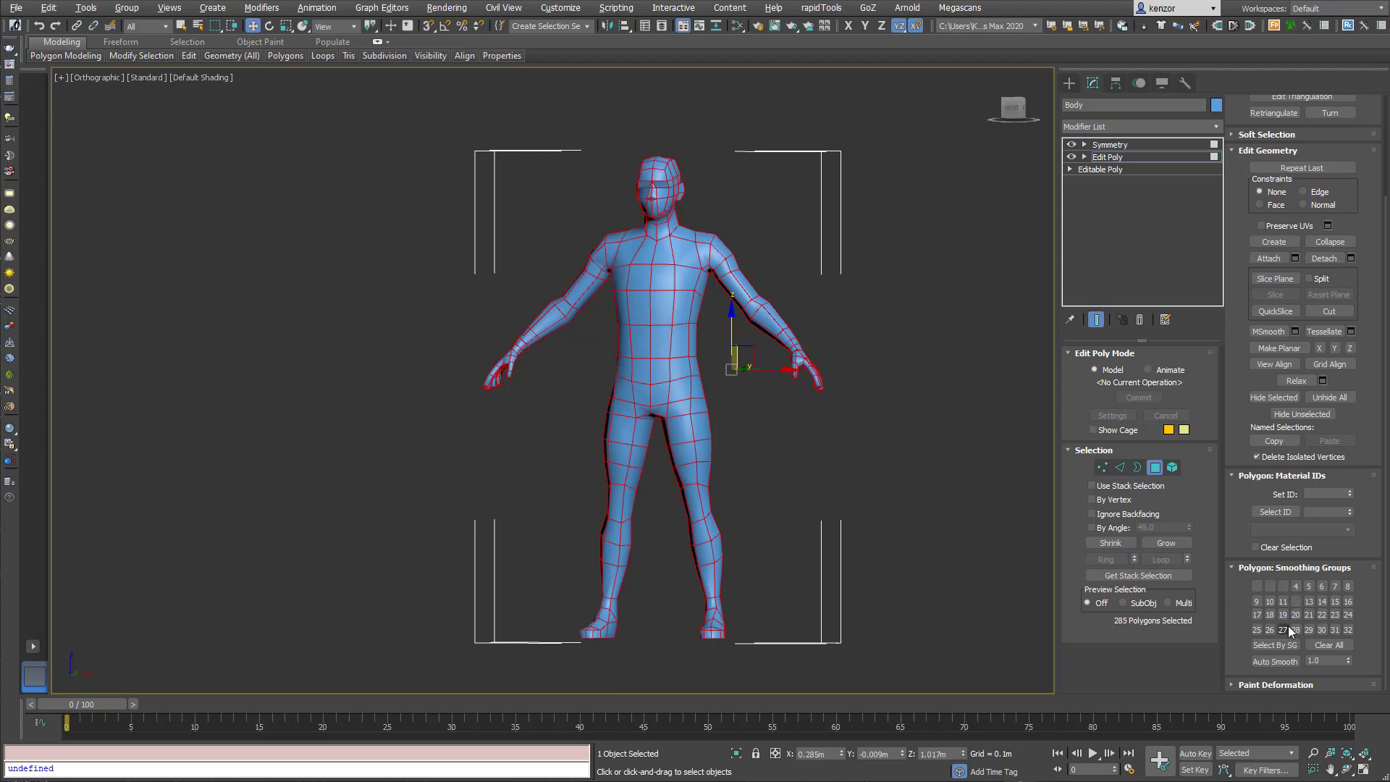
left_click(1327, 643)
left_click(893, 391)
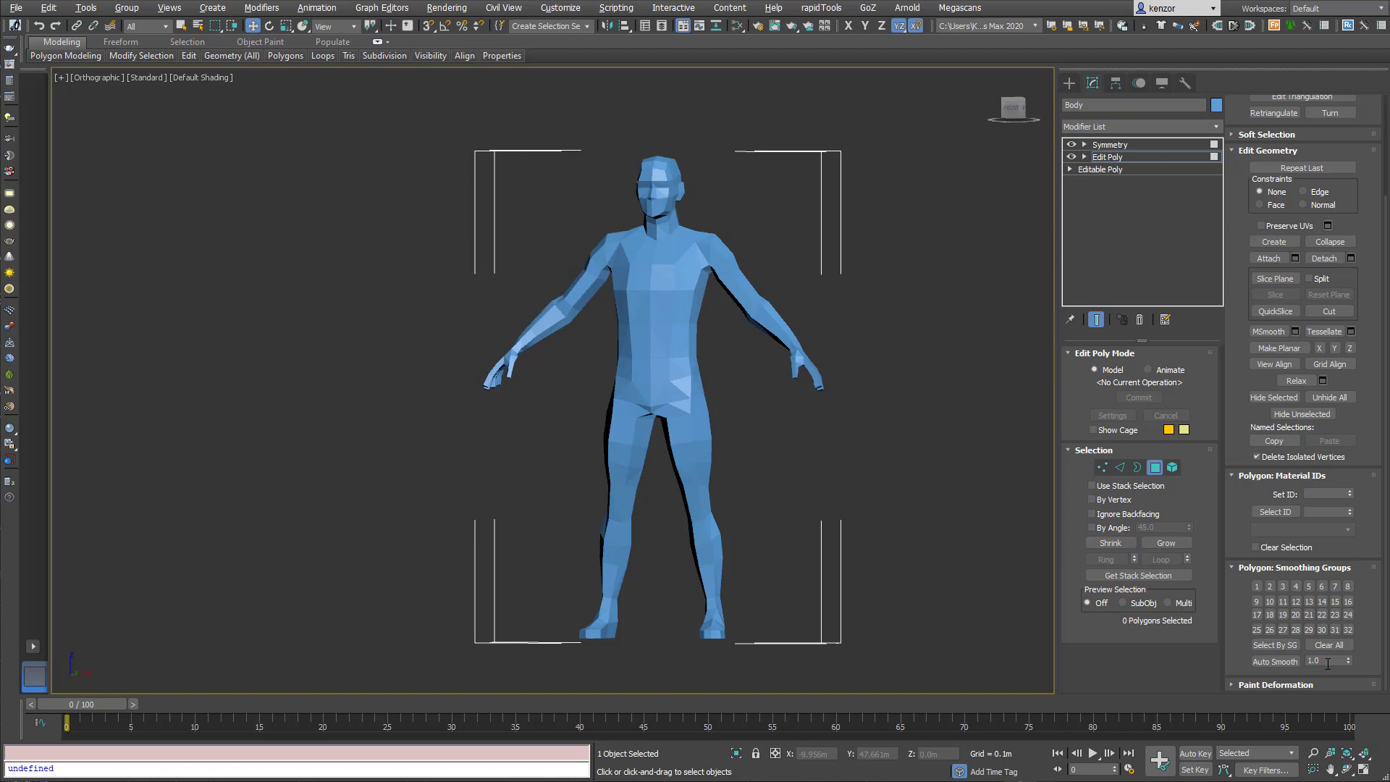
- Select all body polygons, apply Auto Smooth with a threshold of 10, and clear the selection
left_click(962, 512)
key("ctrl+a")
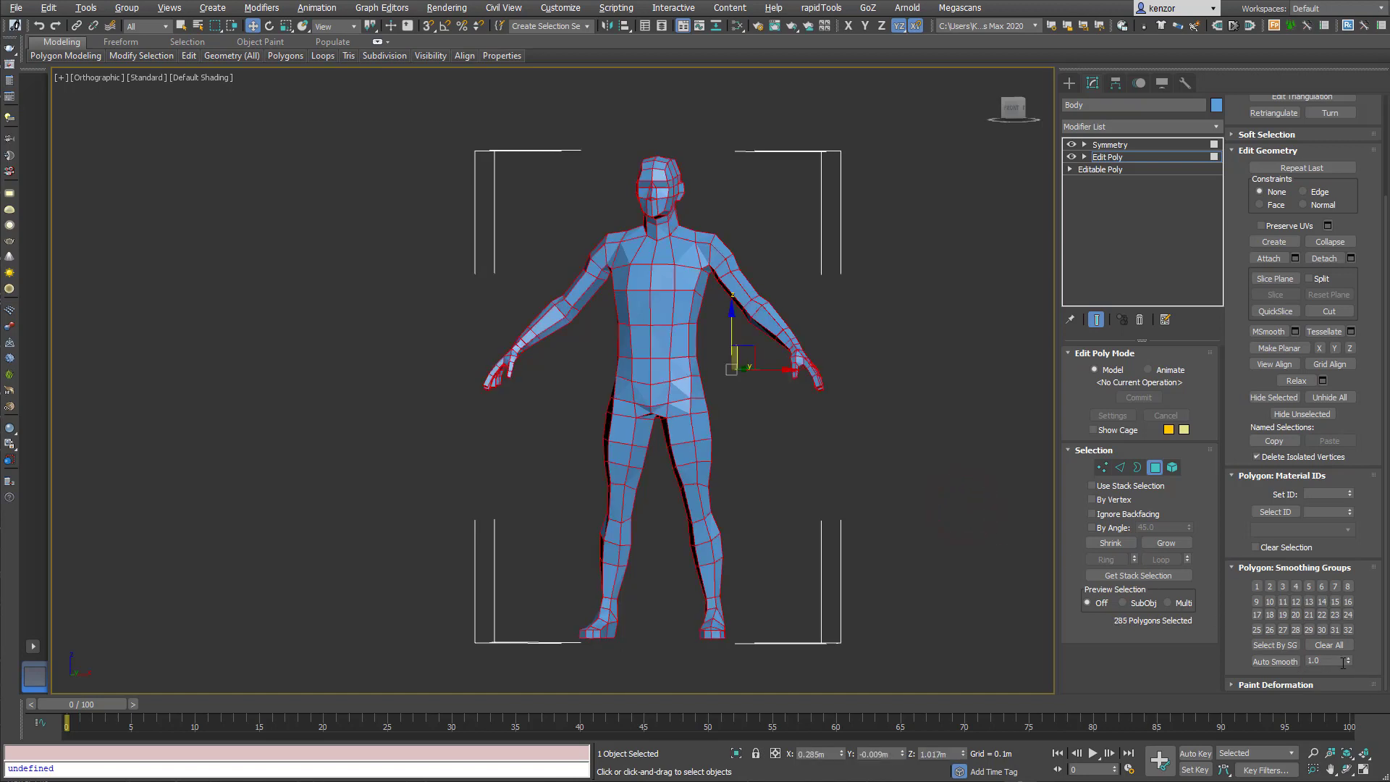
left_click_drag(1343, 663, 1124, 684)
type("10")
key("Return")
left_click(1275, 661)
left_click(909, 328)
mouse_move(817, 252)
middle_mouse_down()
mouse_move(834, 305)
mouse_move(763, 274)
mouse_move(815, 296)
mouse_move(798, 277)
mouse_move(833, 269)
middle_mouse_up()
scroll(833, 304, "up", 2)
scroll(821, 288, "down", 2)
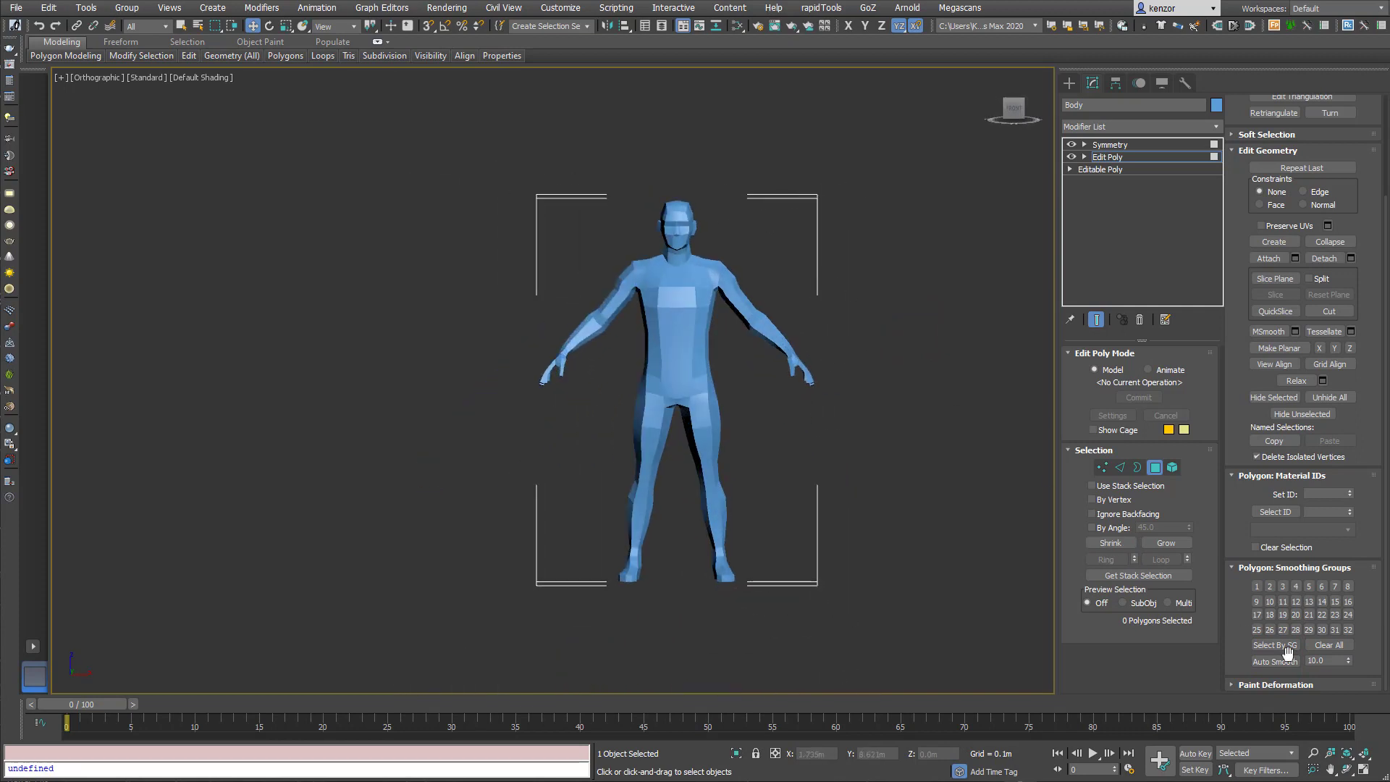
- Select all body polygons again, apply Auto Smooth with a threshold of 60, and clear the selection
key("ctrl+a")
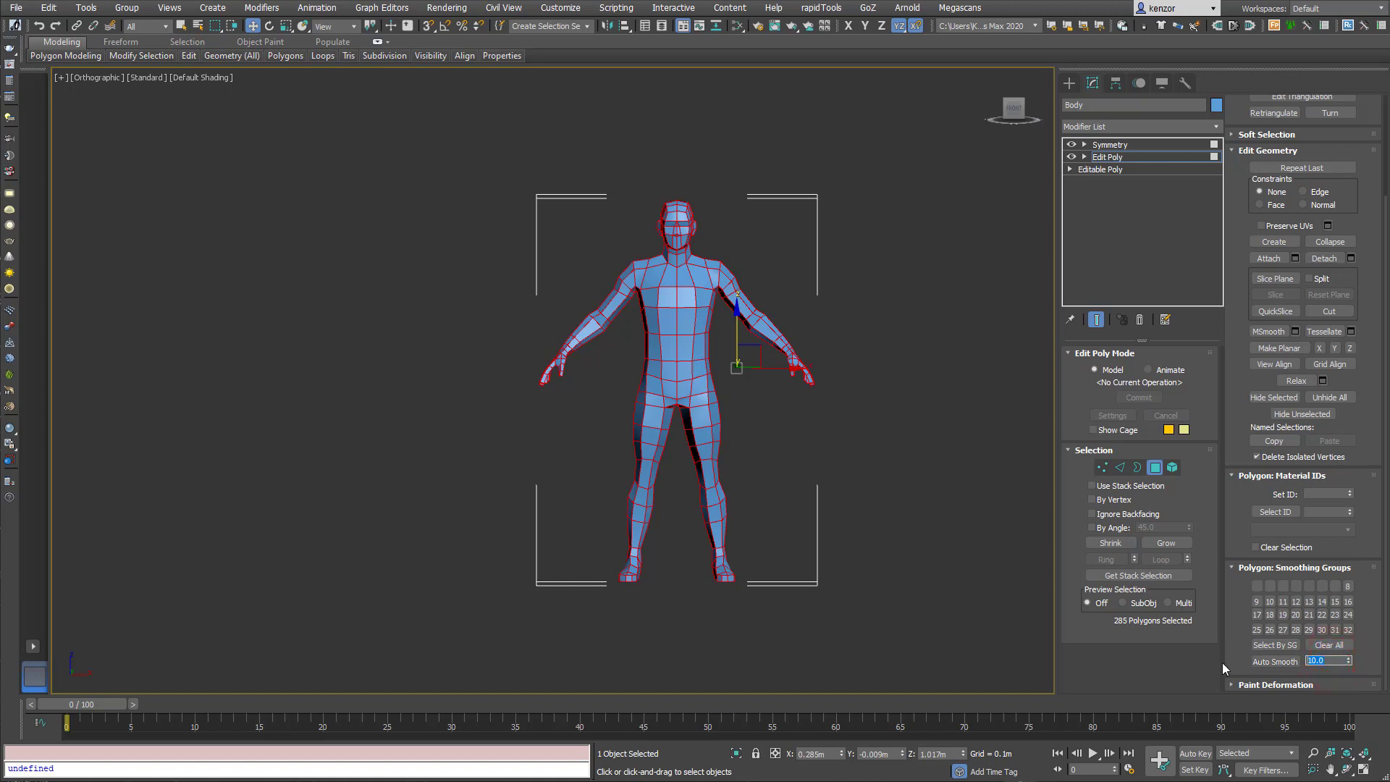
type("60")
key("Return")
left_click(1275, 662)
middle_click_drag(865, 317, 820, 313, "alt")
left_click(830, 276)
- Examine the shading of the body up close and from a distance after auto smoothing
scroll(802, 291, "up", 3)
scroll(855, 246, "up", 3)
scroll(726, 344, "up", 3)
scroll(771, 311, "down", 3)
scroll(820, 313, "up", 4)
scroll(813, 366, "down", 2)
middle_click_drag(813, 366, 863, 345, "alt")
scroll(863, 344, "down", 3)
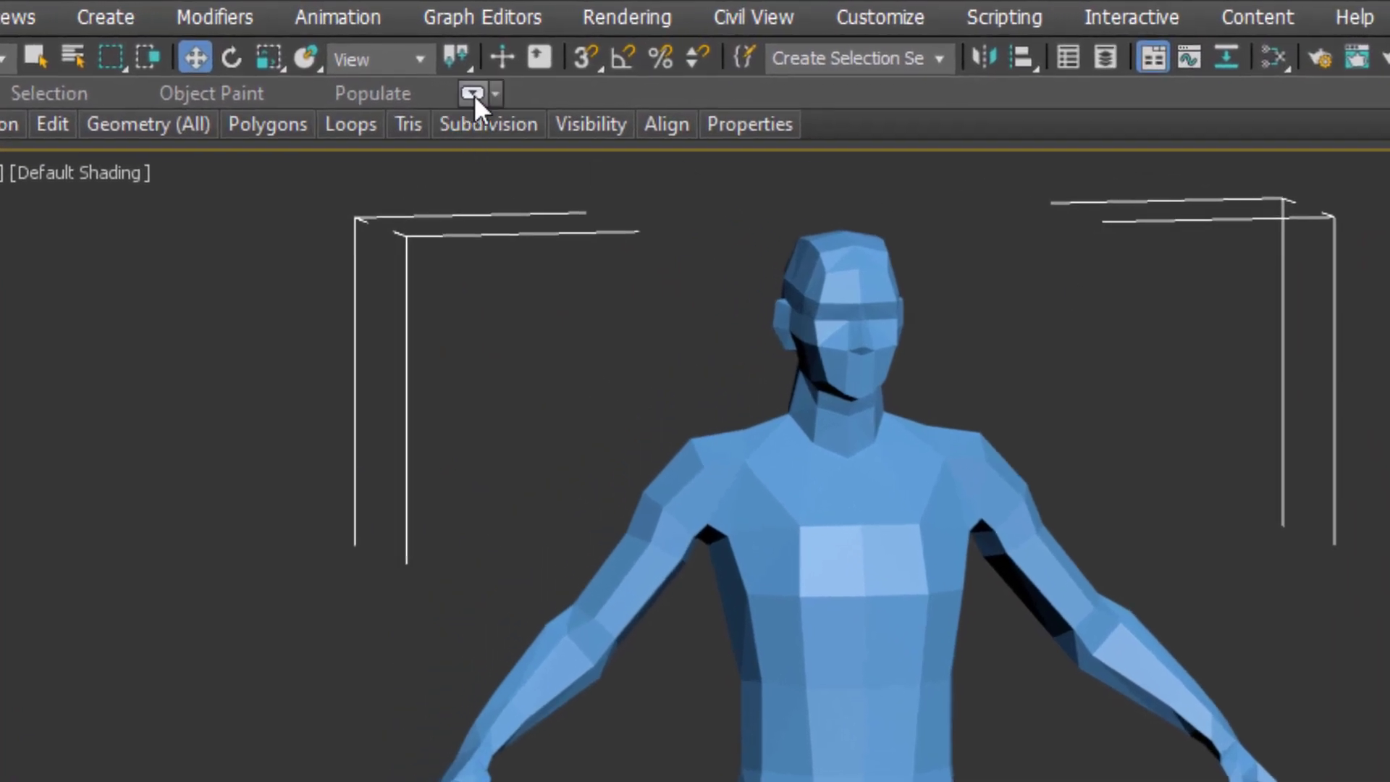
- Expand the full modeling ribbon and apply Smooth to the entire body
left_click(472, 94)
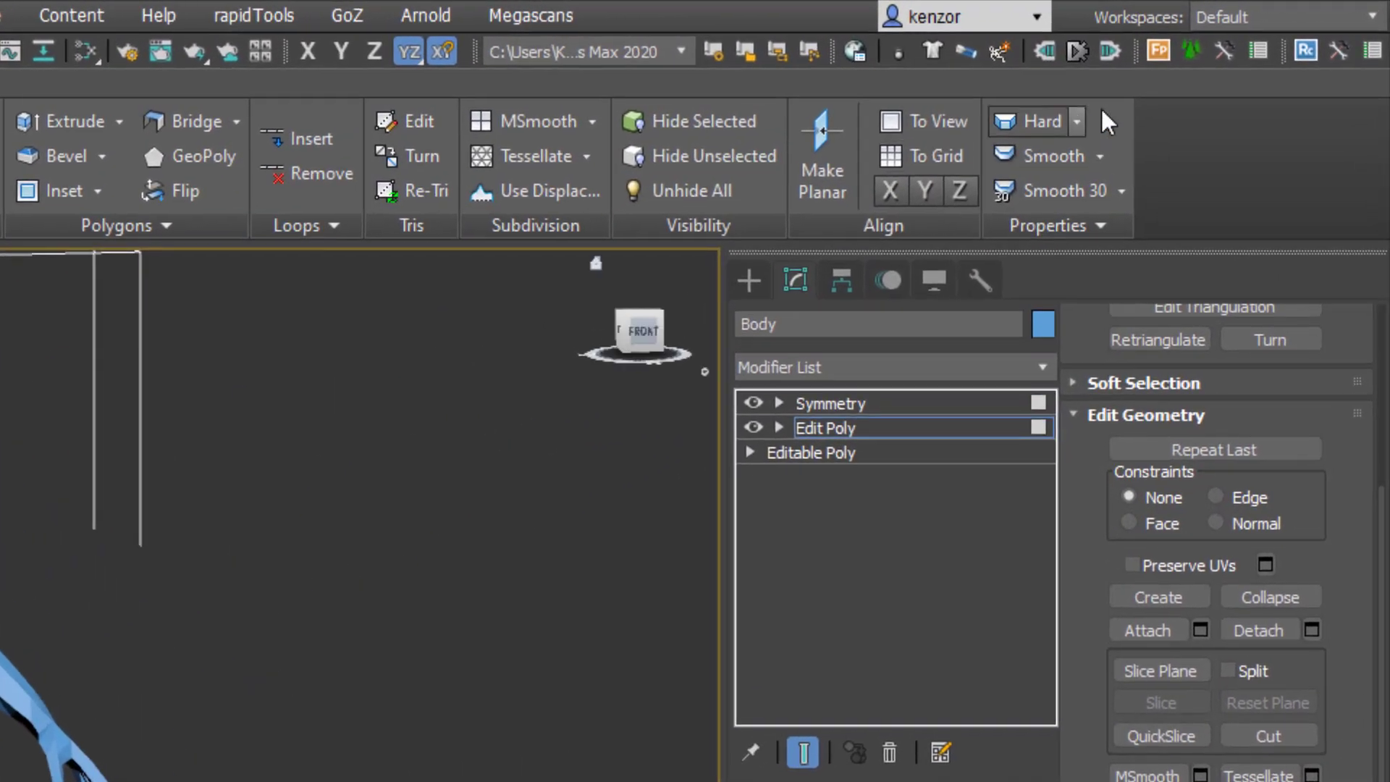
left_click(1103, 158)
left_click(1182, 147)
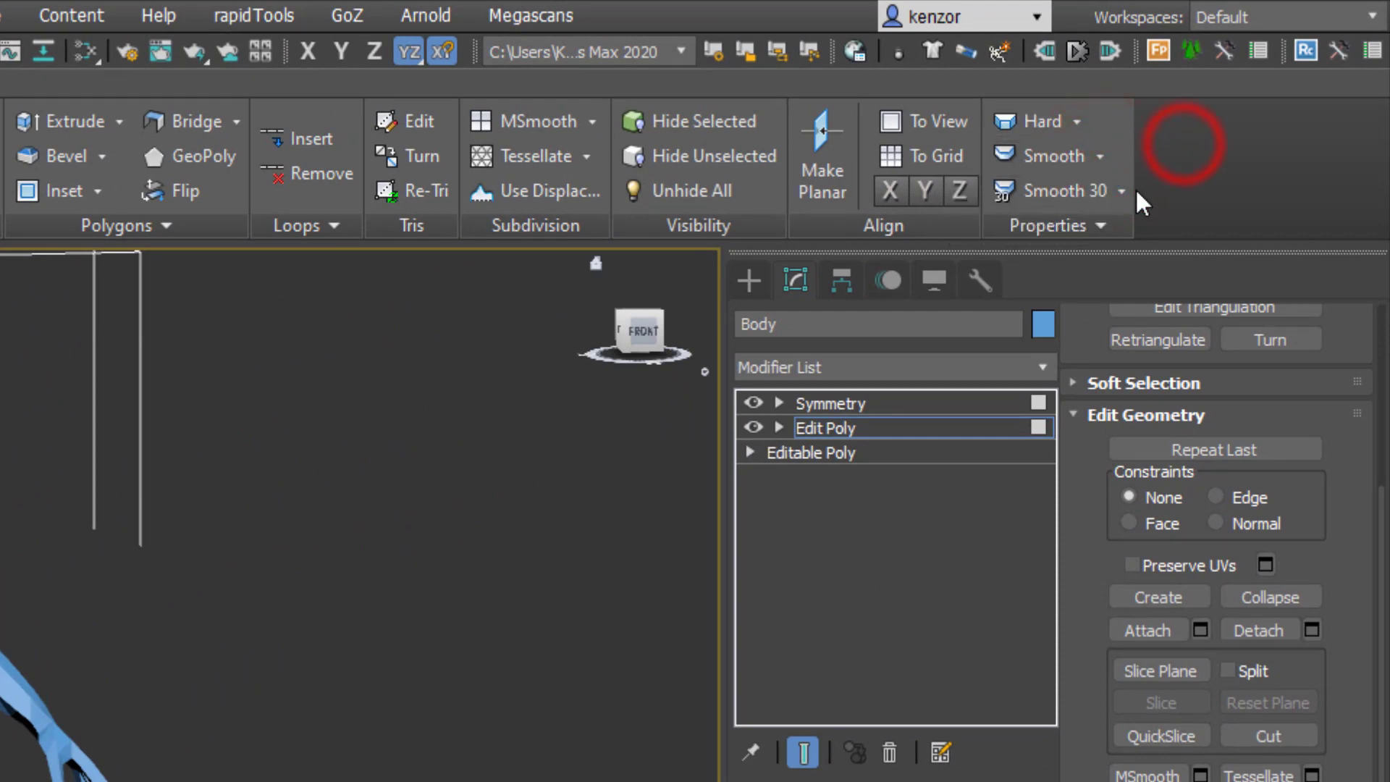
left_click(1129, 190)
left_click(1157, 181)
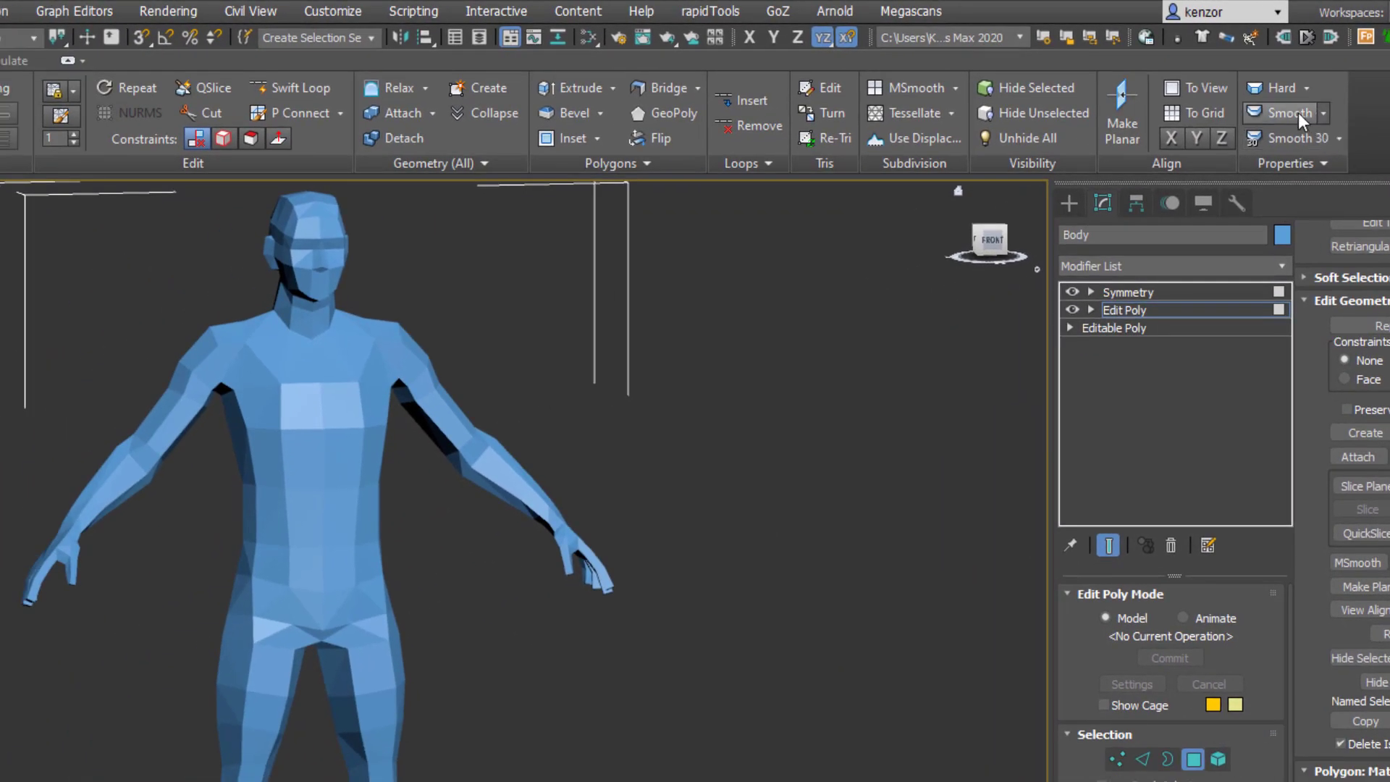
left_click(1301, 115)
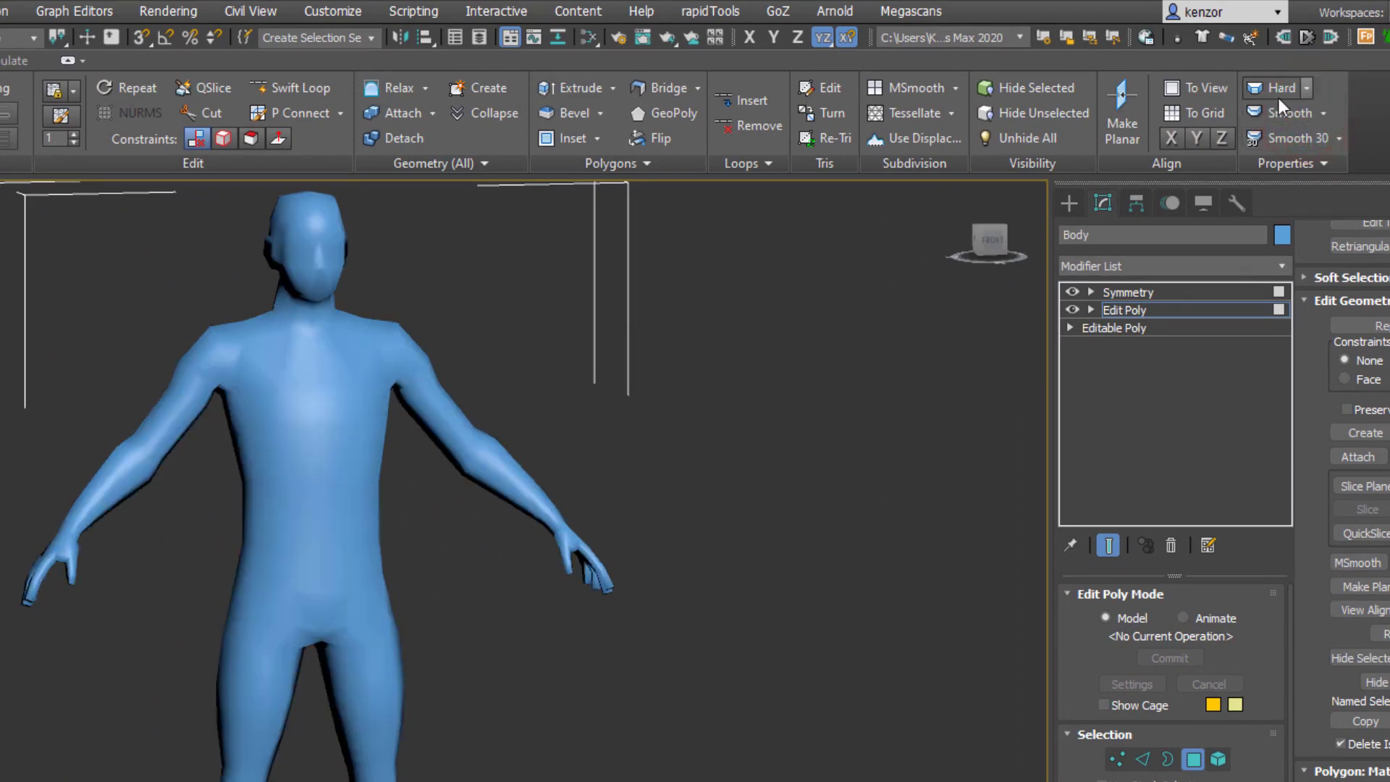
- Select the polygons along the back rim of the ear, apply Smooth Selected to them, and clear the selection
mouse_move(753, 320)
middle_mouse_down("alt")
mouse_move(645, 312)
mouse_move(669, 266)
mouse_move(705, 332)
mouse_move(773, 317)
middle_mouse_up("alt")
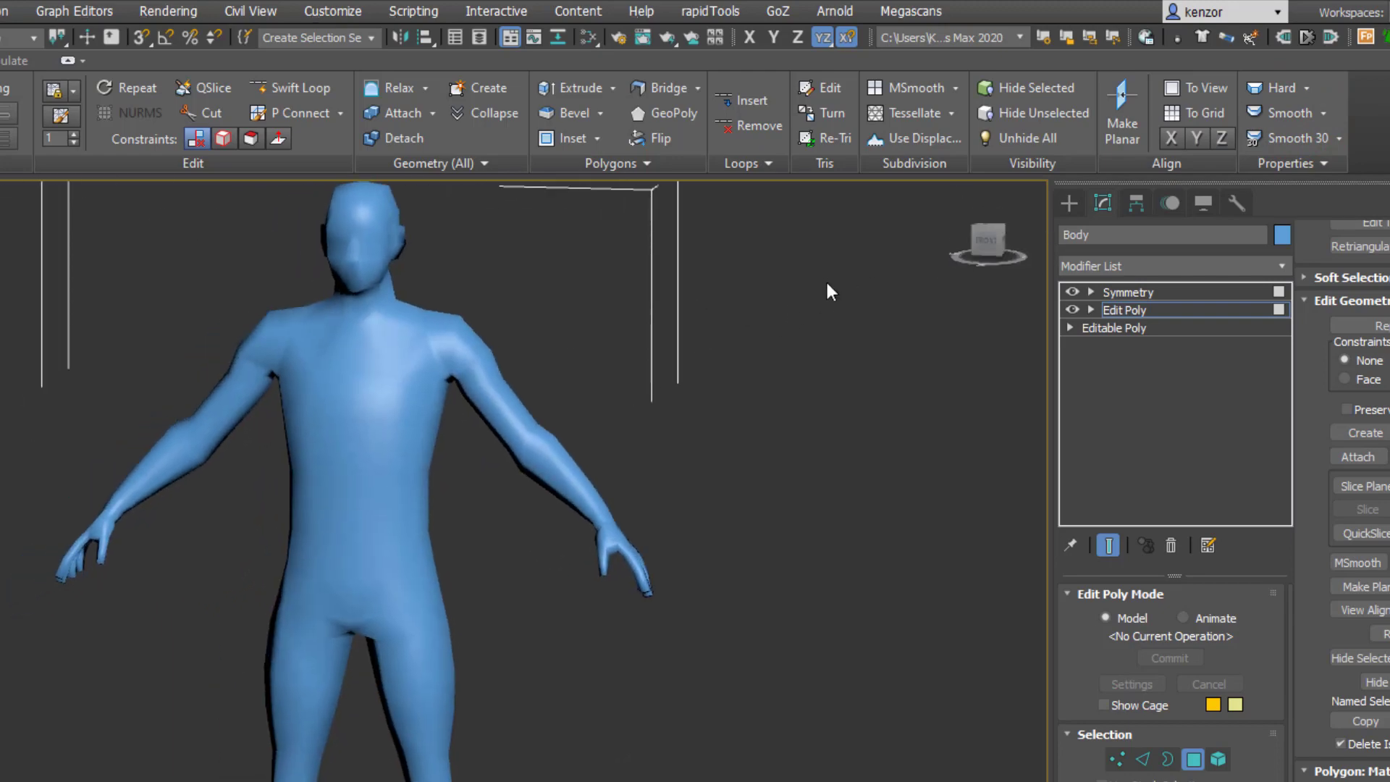
middle_click_drag(704, 255, 817, 448)
scroll(547, 413, "up", 3)
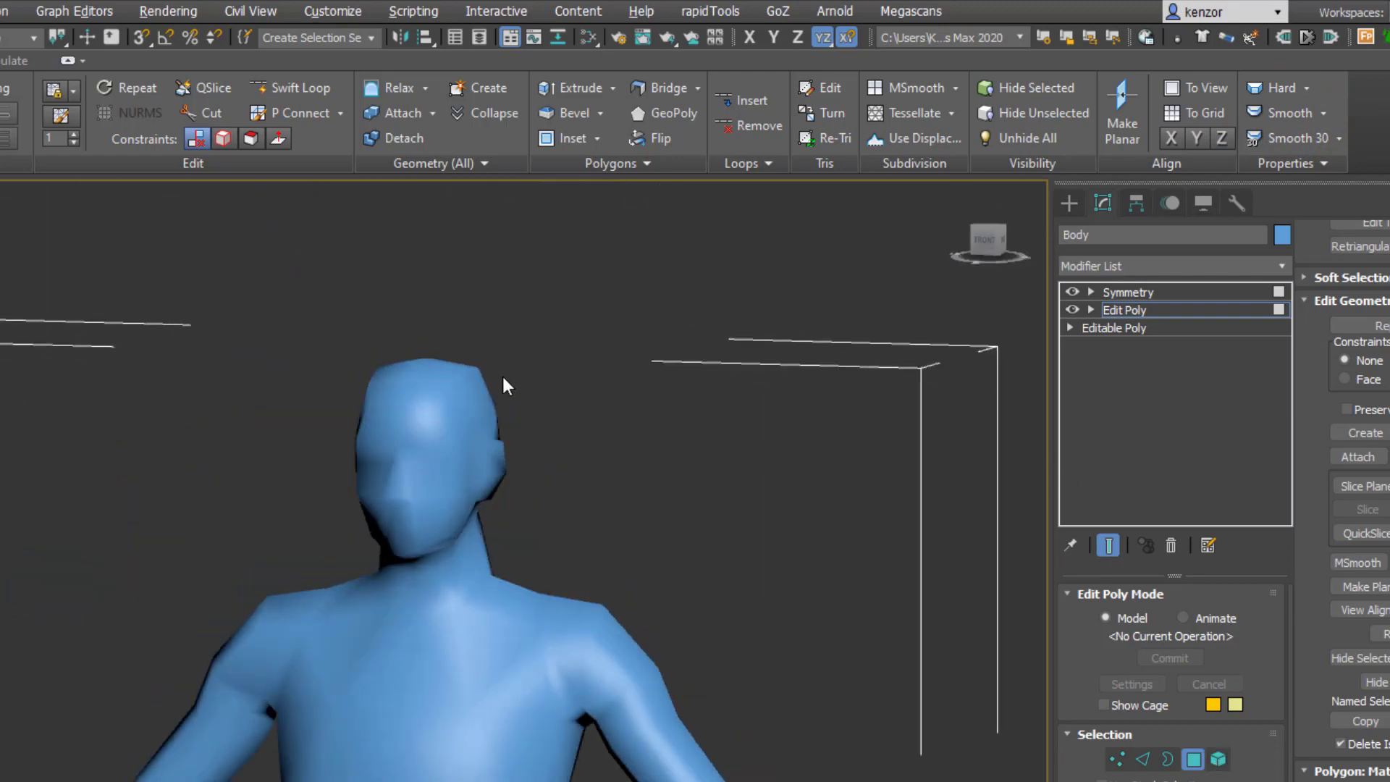
scroll(462, 432, "up", 4)
middle_click_drag(462, 433, 498, 494, "alt")
left_click(479, 475)
left_click(497, 492, "ctrl")
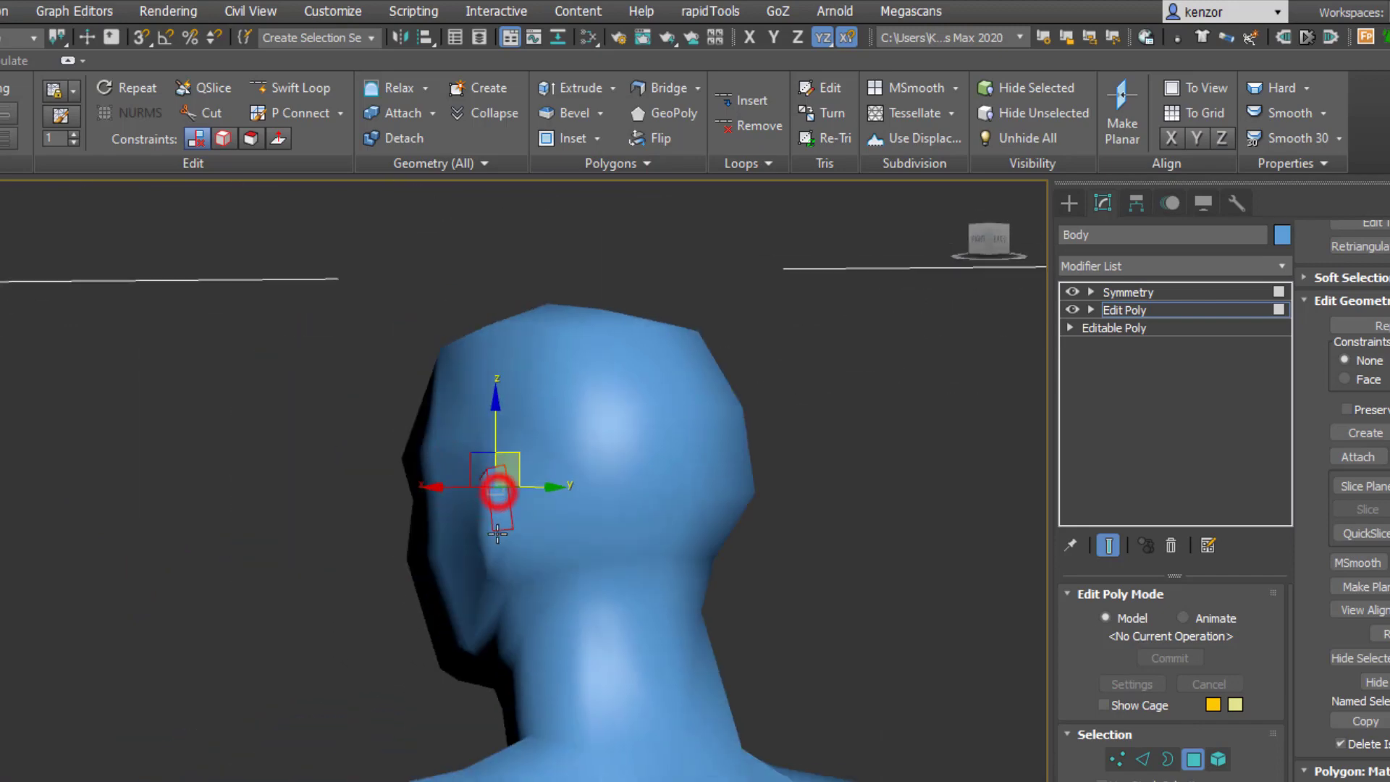
left_click(496, 540, "ctrl")
middle_click_drag(488, 570, 745, 424, "alt")
left_click(1325, 114)
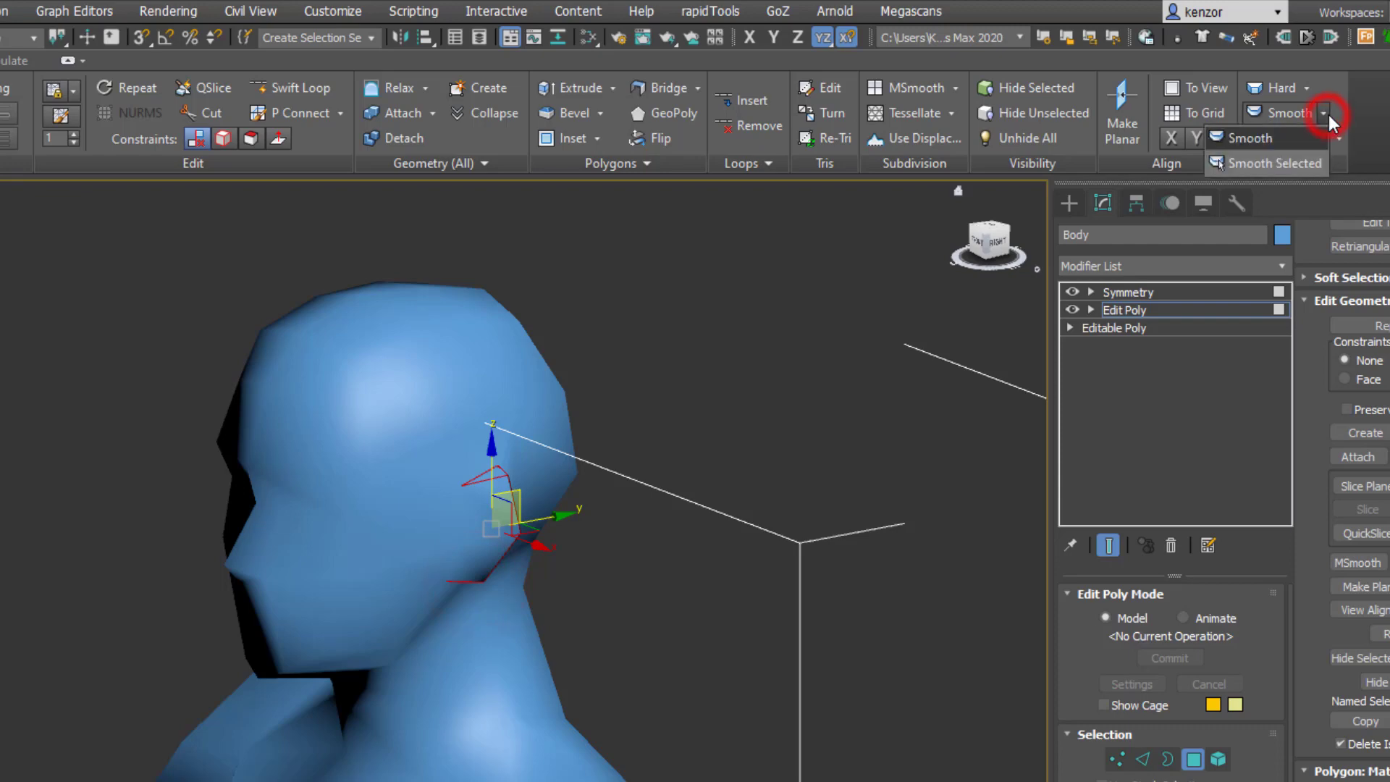
left_click(1267, 161)
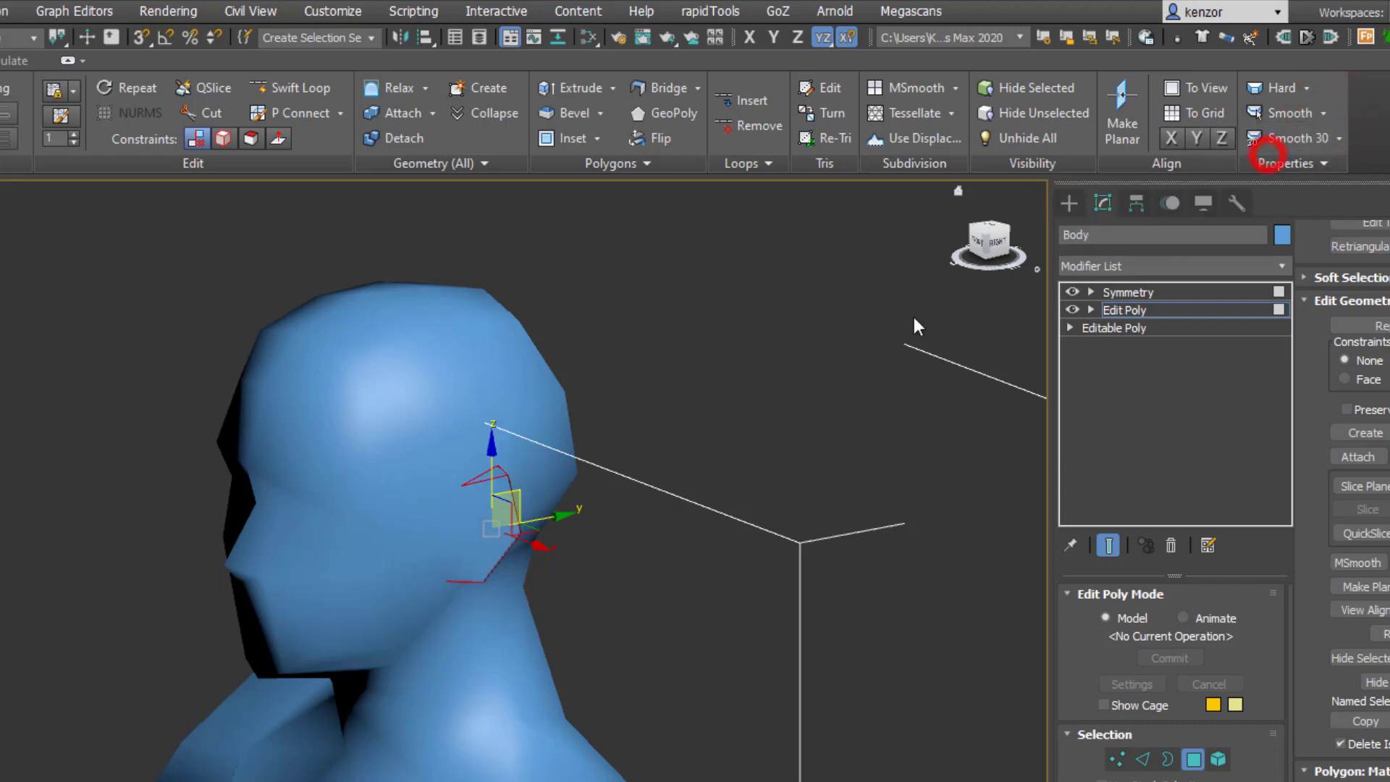
middle_click_drag(914, 317, 761, 357, "alt")
left_click(819, 382)
- Apply Smooth Selected separately to the polygon under the nose and to the eye-area polygon
middle_click_drag(468, 480, 402, 401, "alt")
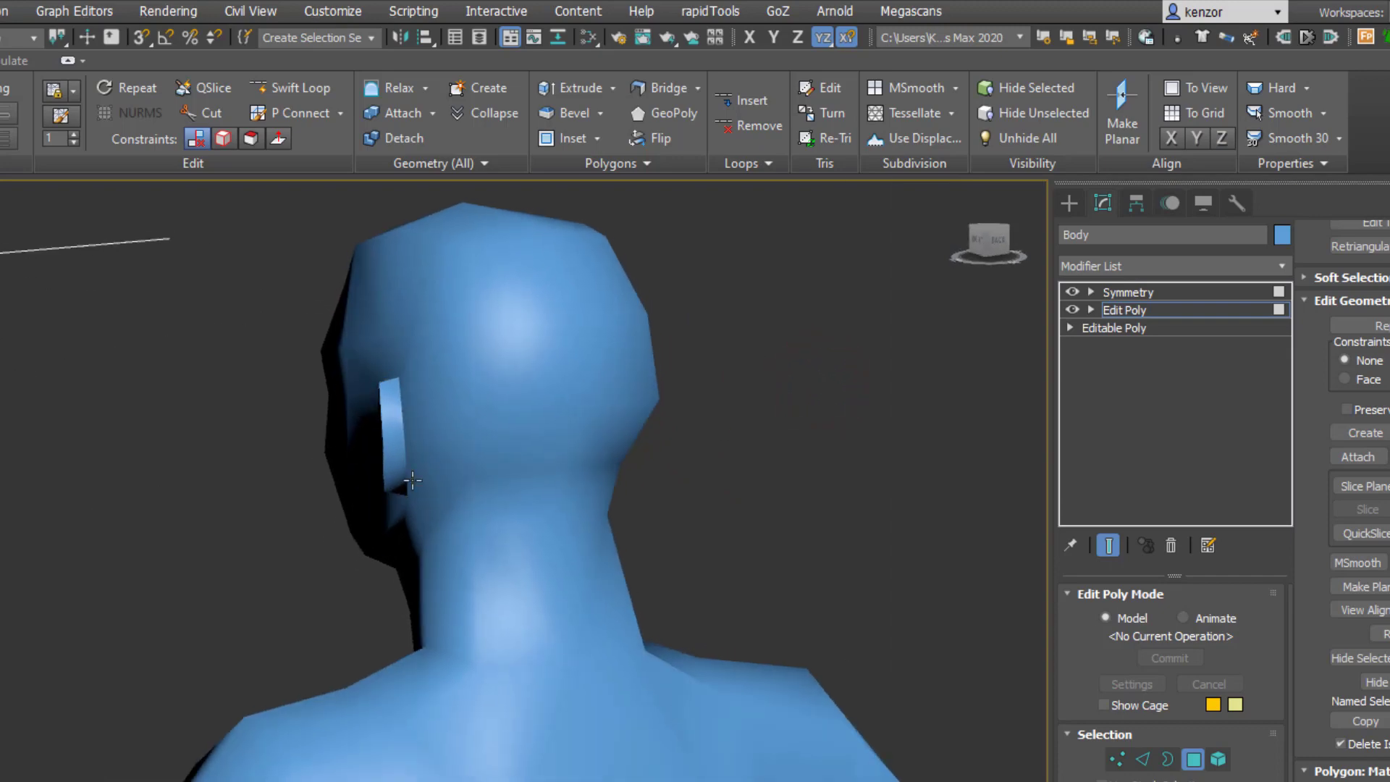
middle_click_drag(413, 480, 471, 432, "alt")
left_click(470, 432)
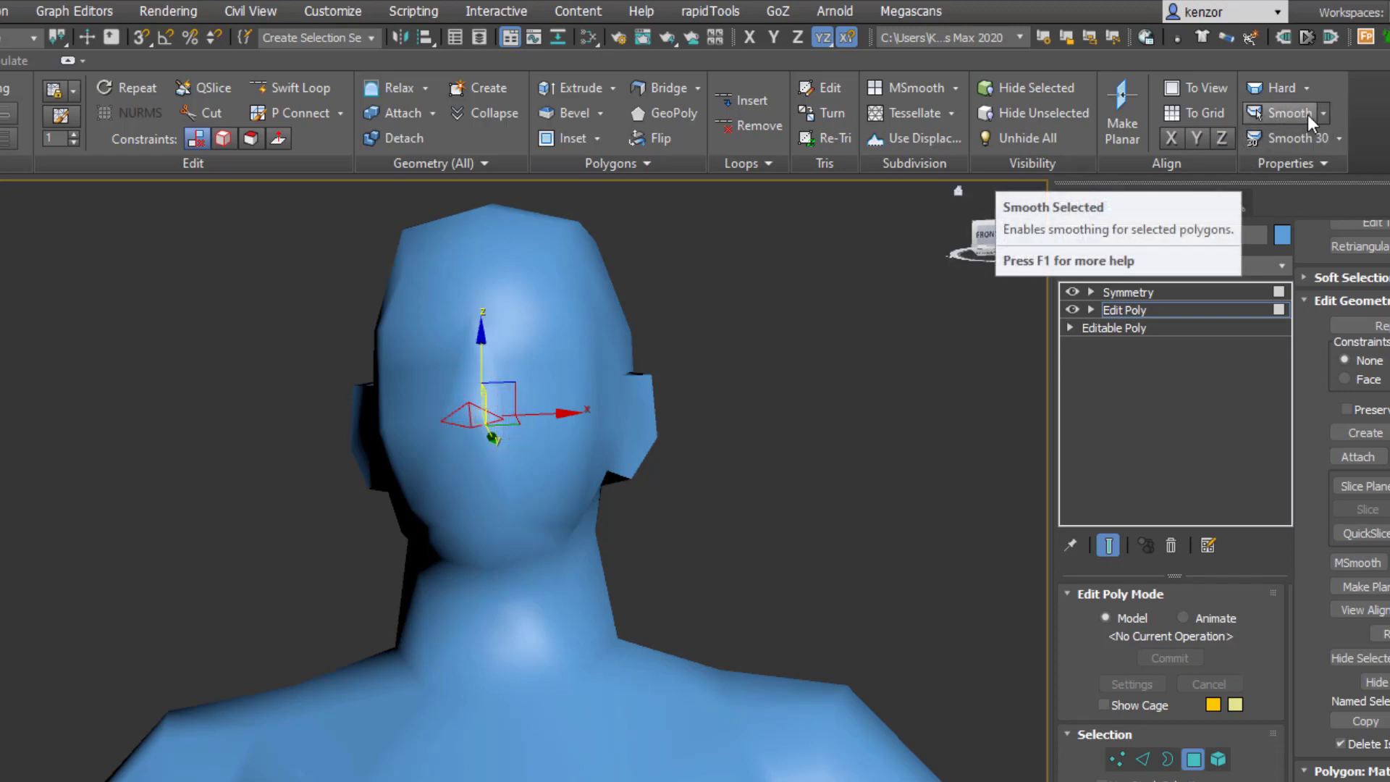
left_click(1286, 113)
left_click(515, 349)
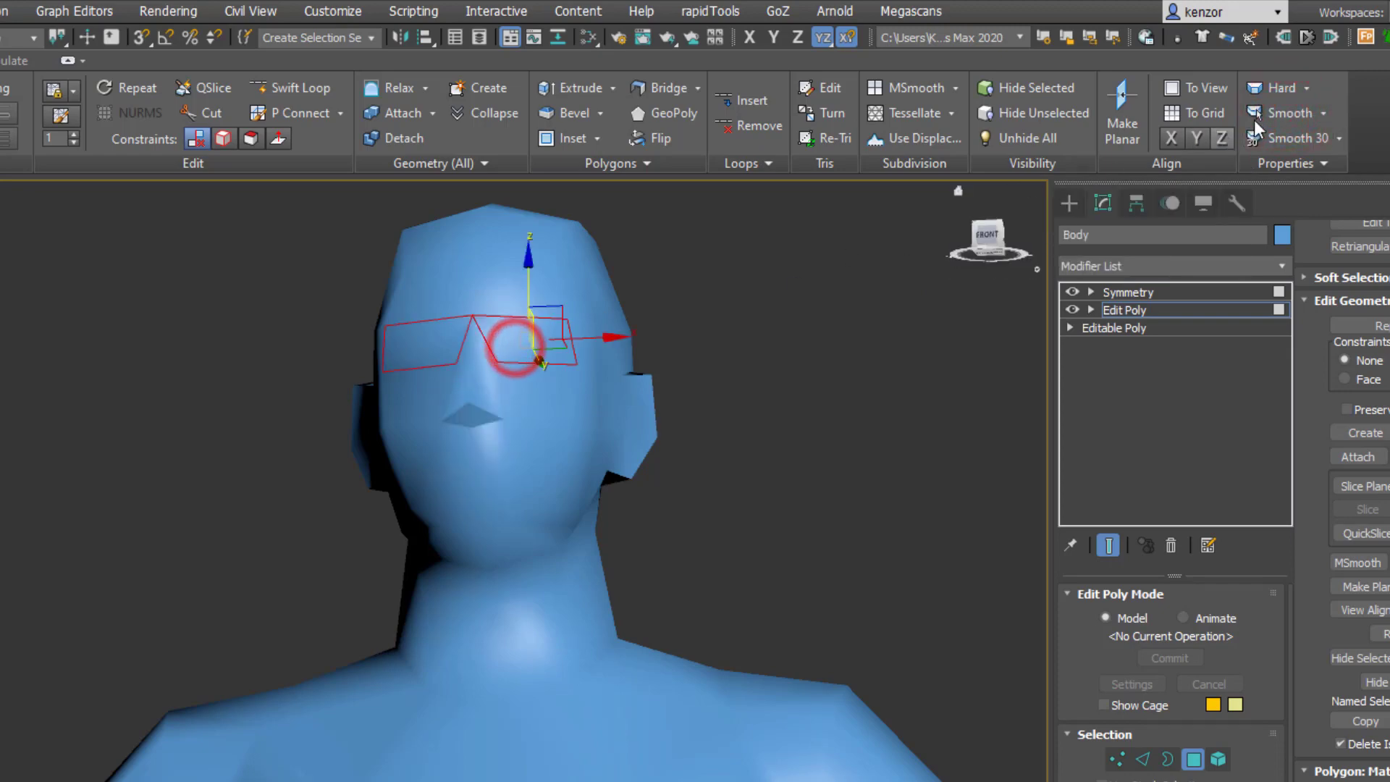
left_click(1286, 114)
- Select the four polygons of the foot's sole and apply Smooth Selected to them
mouse_move(735, 426)
middle_mouse_down()
mouse_move(689, 349)
mouse_move(763, 475)
middle_mouse_up()
scroll(713, 377, "down", 3)
middle_click_drag(892, 522, 792, 496)
scroll(858, 435, "down", 4)
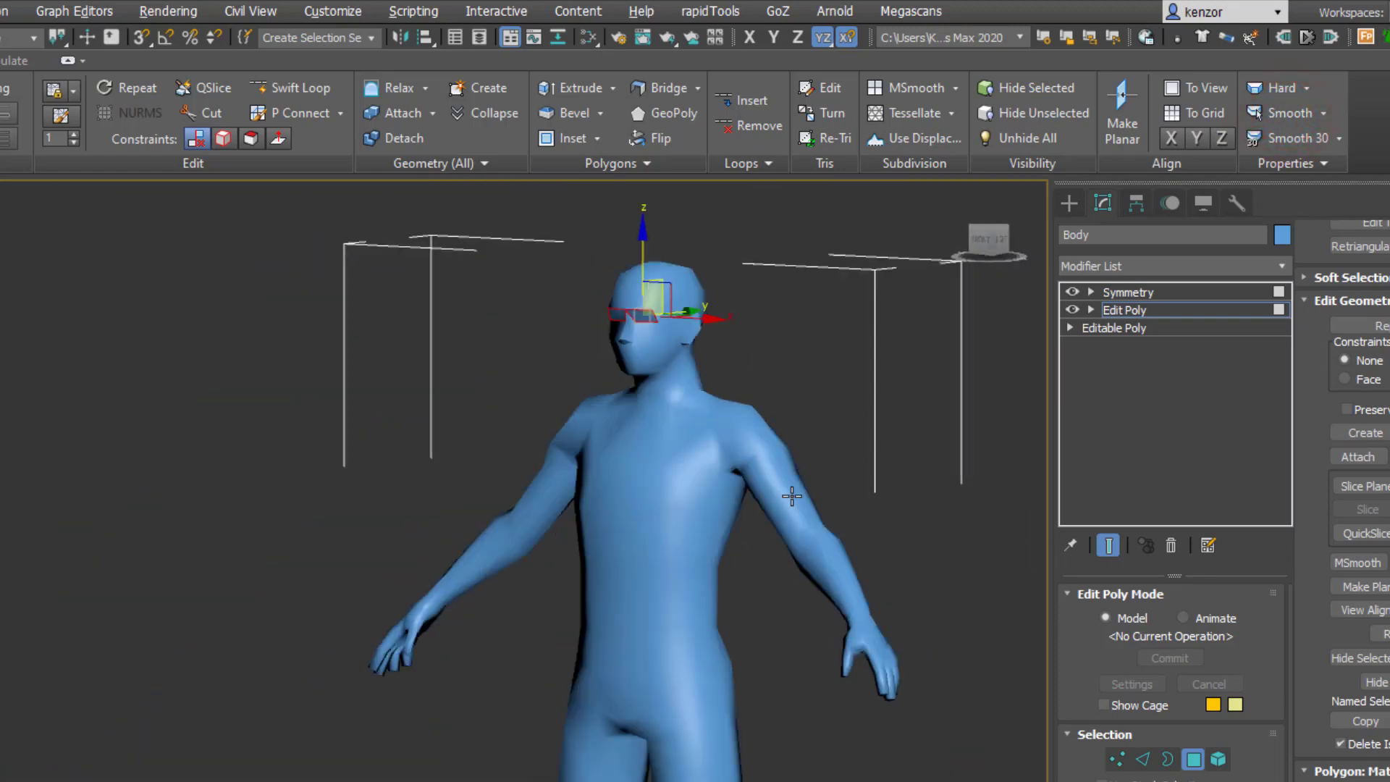
middle_click_drag(804, 777, 710, 636)
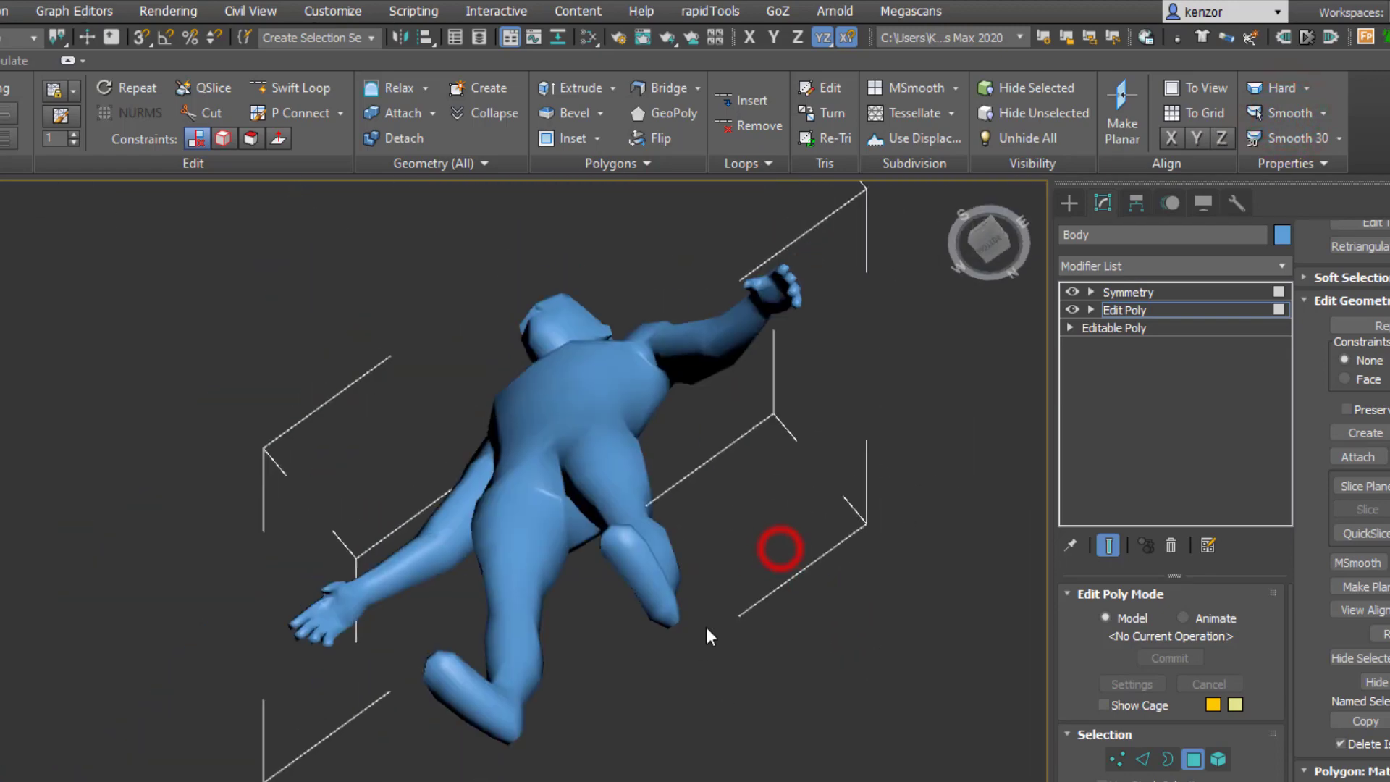
left_click(672, 614)
left_click(659, 590, "ctrl")
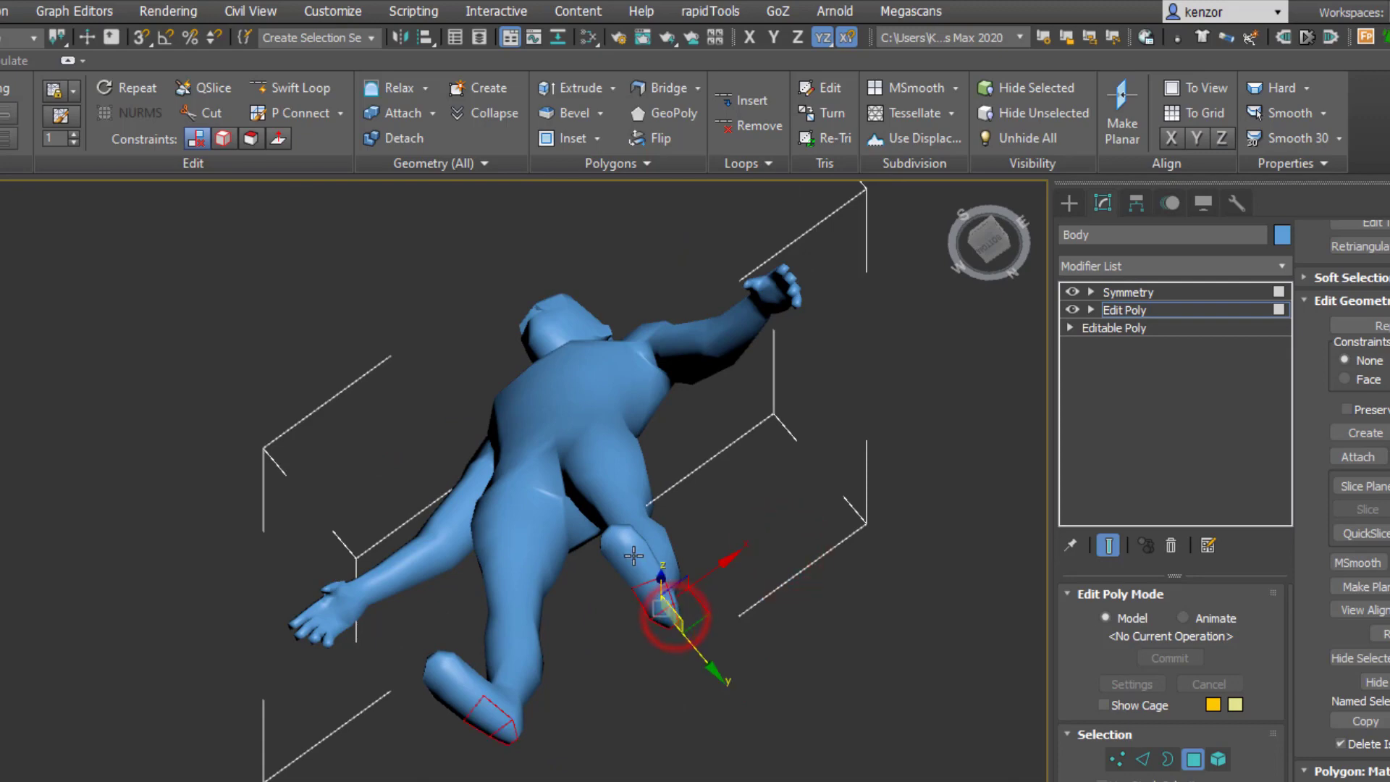
left_click(633, 556, "ctrl")
left_click(623, 541, "ctrl")
middle_click_drag(783, 452, 820, 524, "alt")
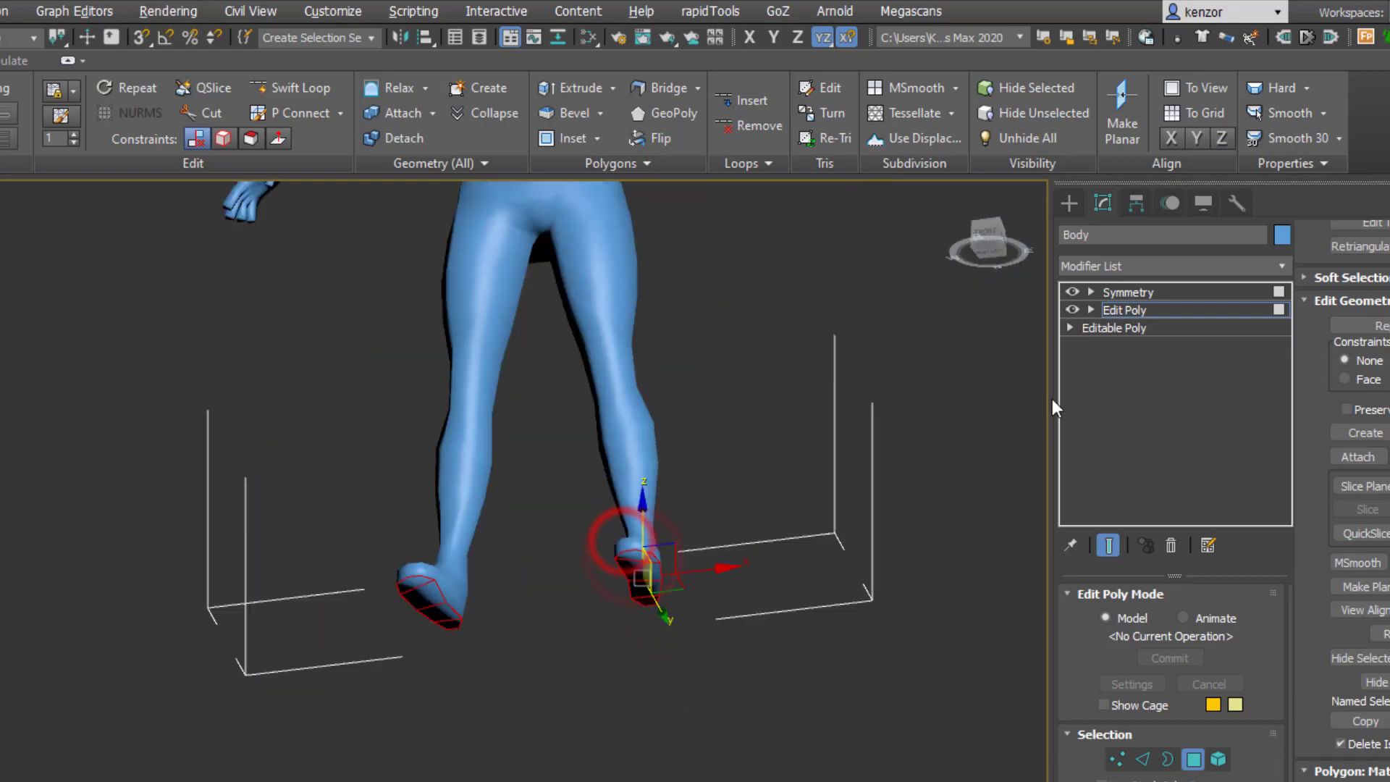
left_click(1328, 116)
left_click(1297, 162)
- Reveal the extended polygon property tools that include the SmGroups editor
middle_click_drag(893, 358, 782, 684)
scroll(905, 528, "down", 3)
left_click(1307, 165)
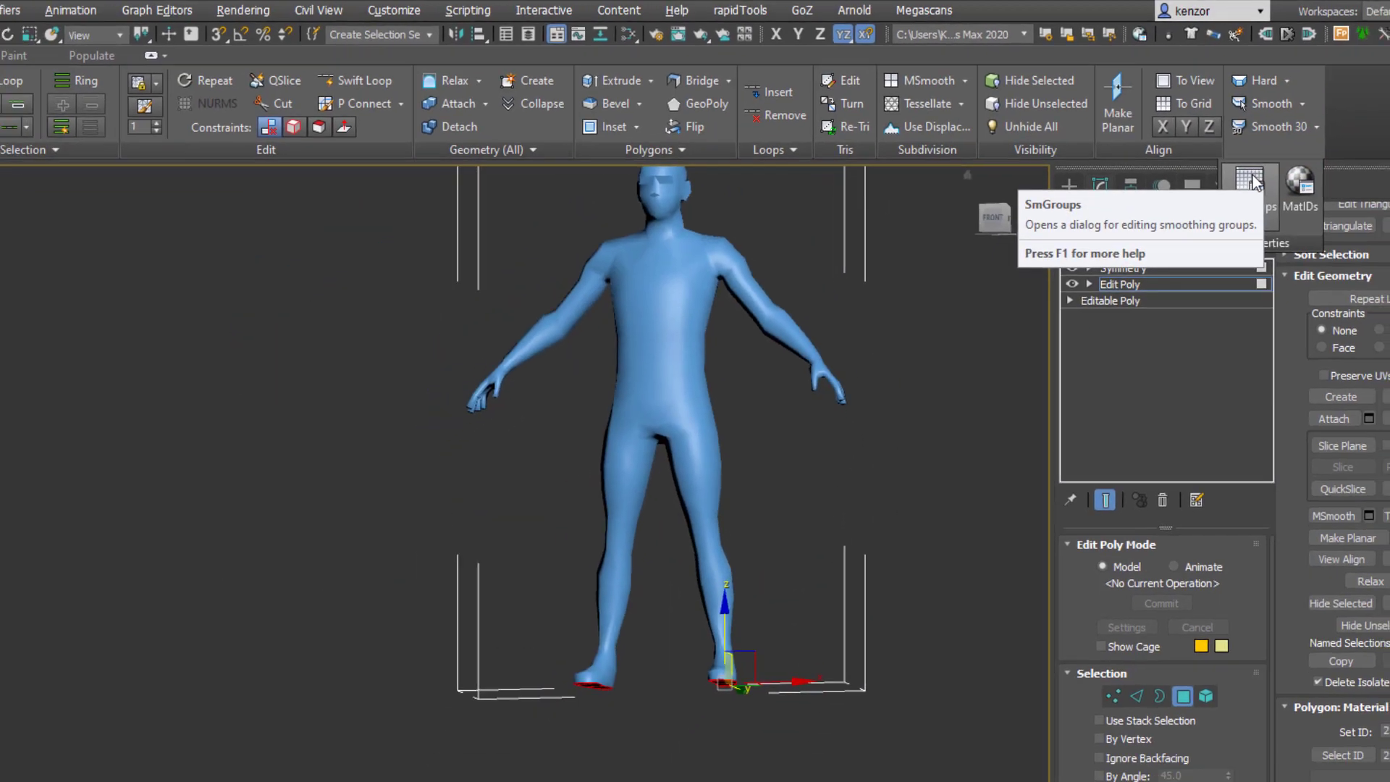
- Open the SmGroups editor, place it in the empty area beside the figure, and leave the polygon level
left_click(1268, 197)
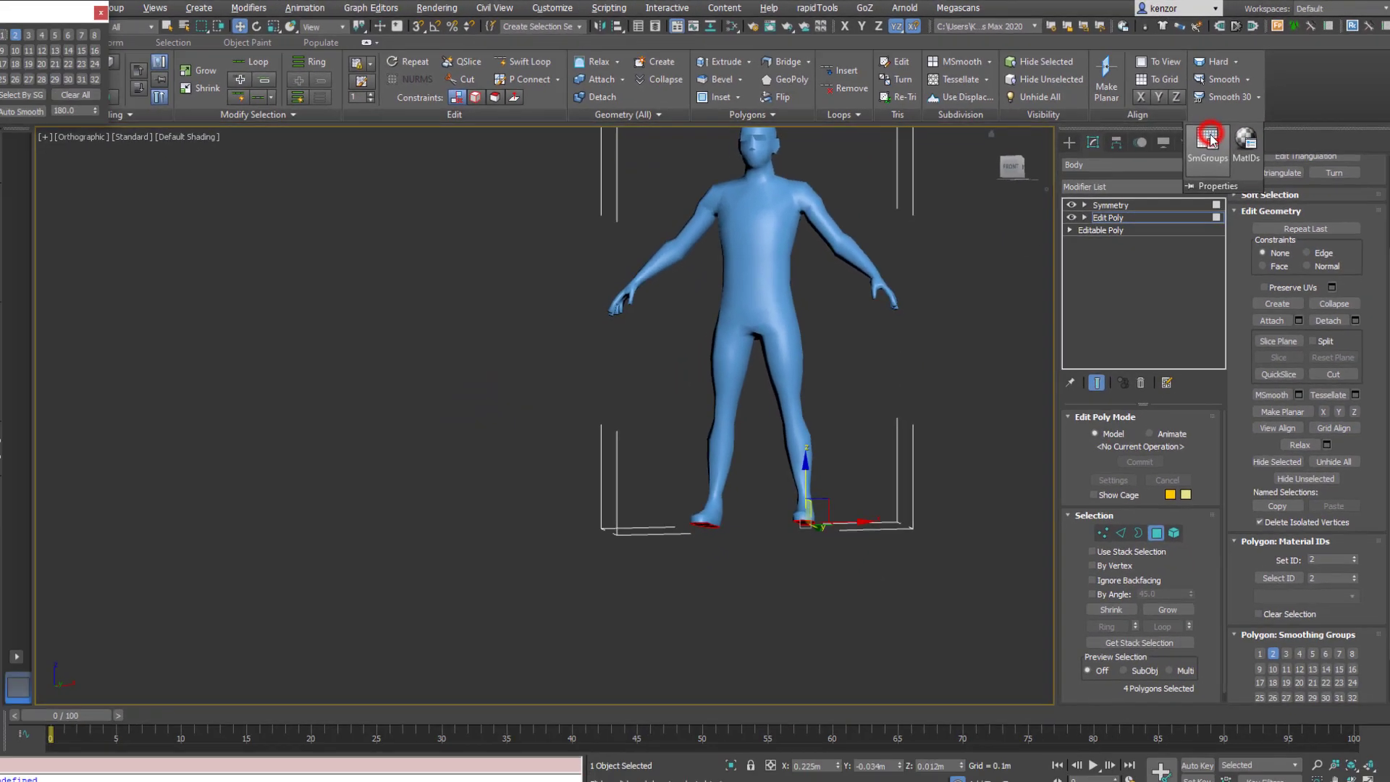
left_click_drag(72, 24, 284, 278)
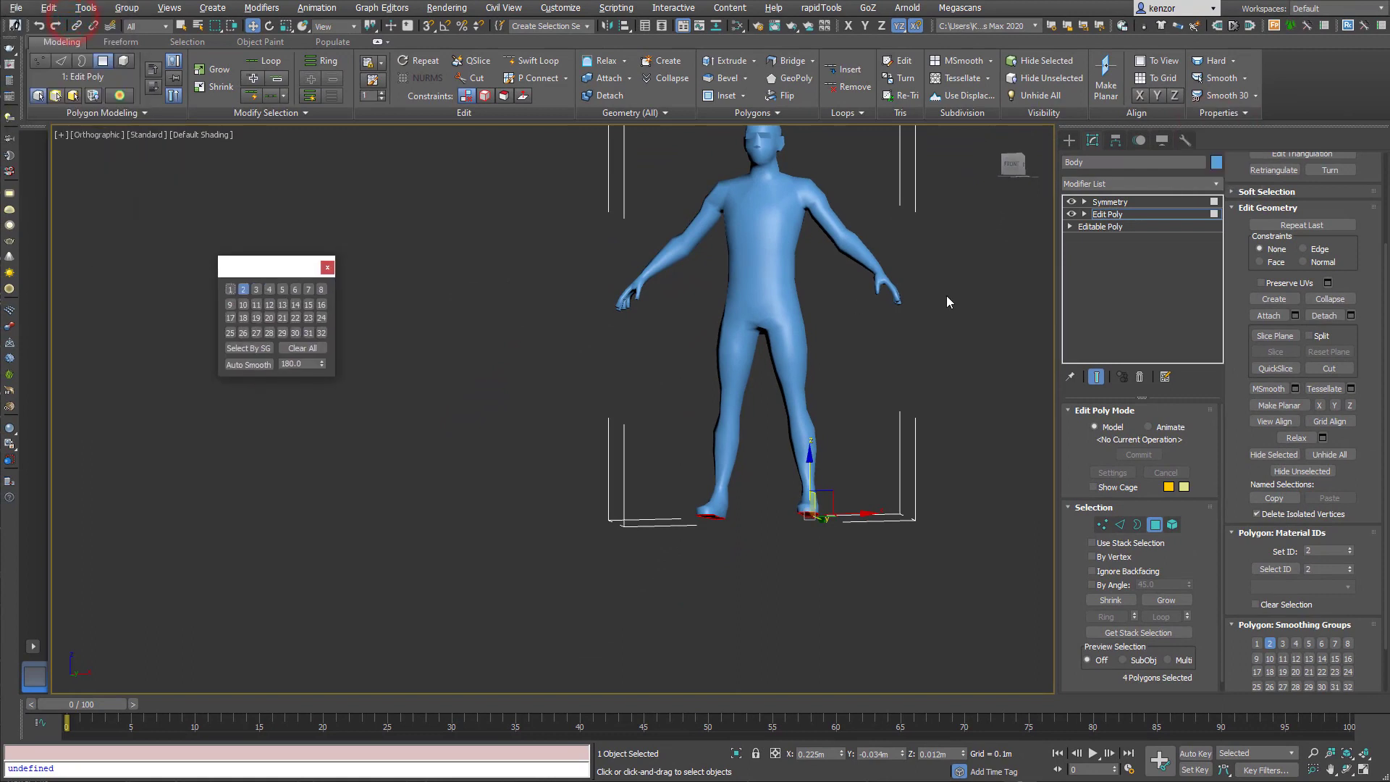
left_click(1157, 526)
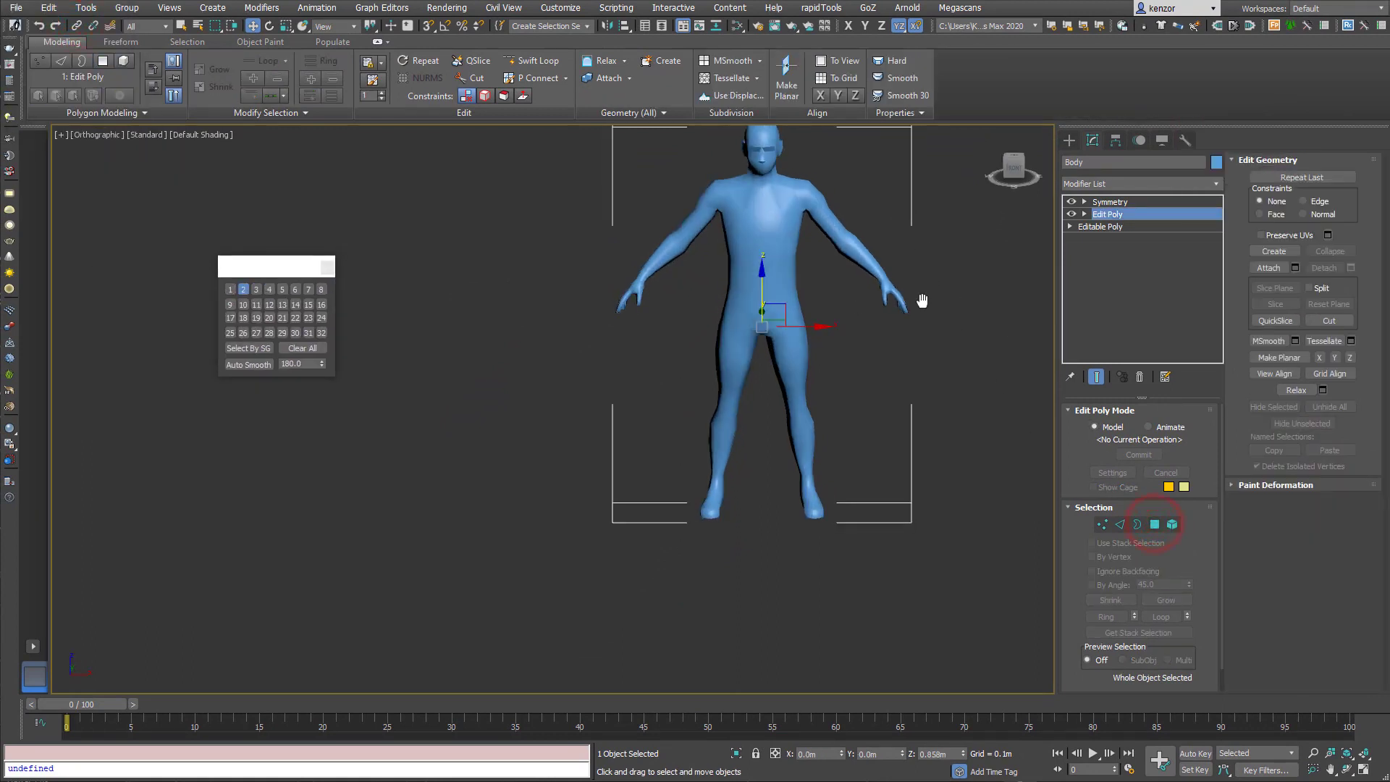
scroll(924, 301, "up", 5)
middle_click_drag(789, 250, 798, 210)
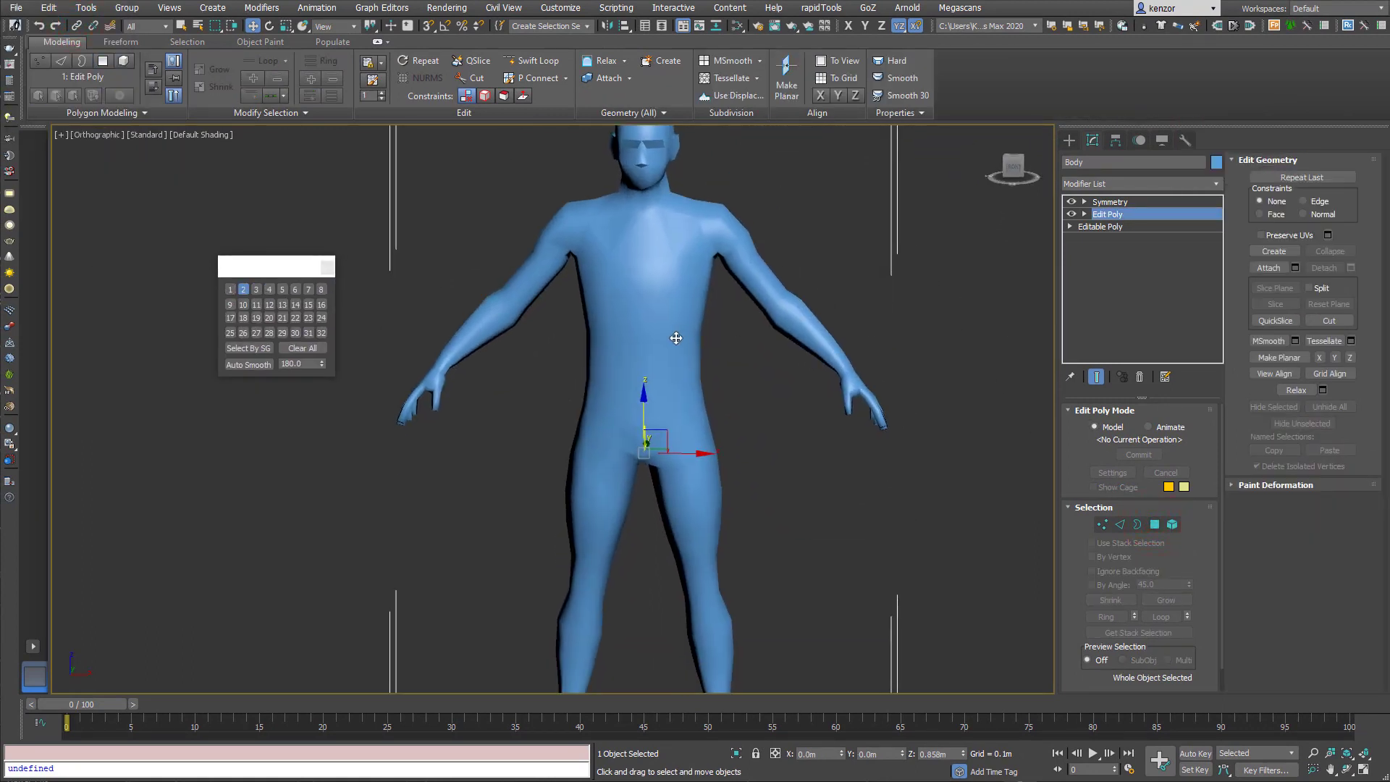
- Return to polygon level and select a waist polygon and a chest polygon to check their smoothing group
left_click(1154, 523)
left_click(681, 349)
scroll(393, 247, "up", 3)
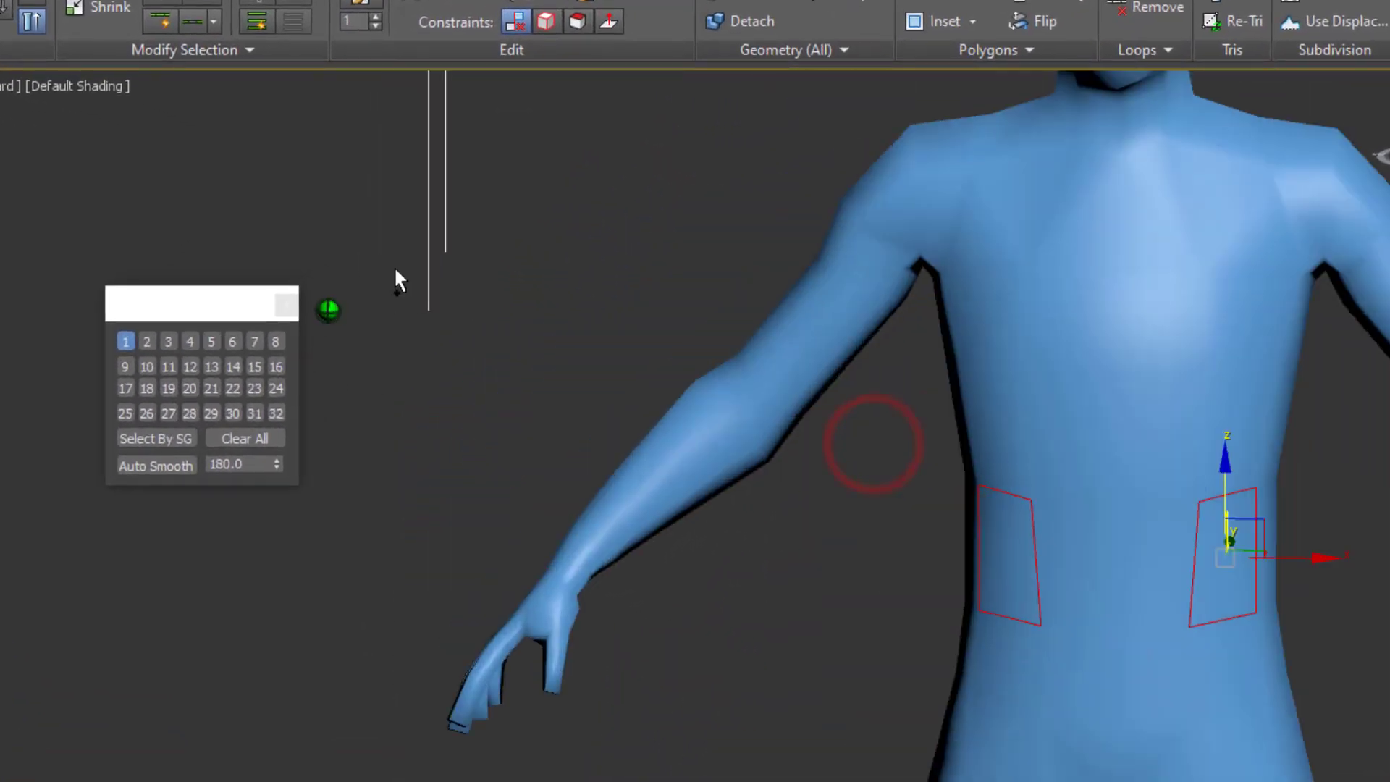
middle_click_drag(916, 311, 579, 353)
left_click(881, 290)
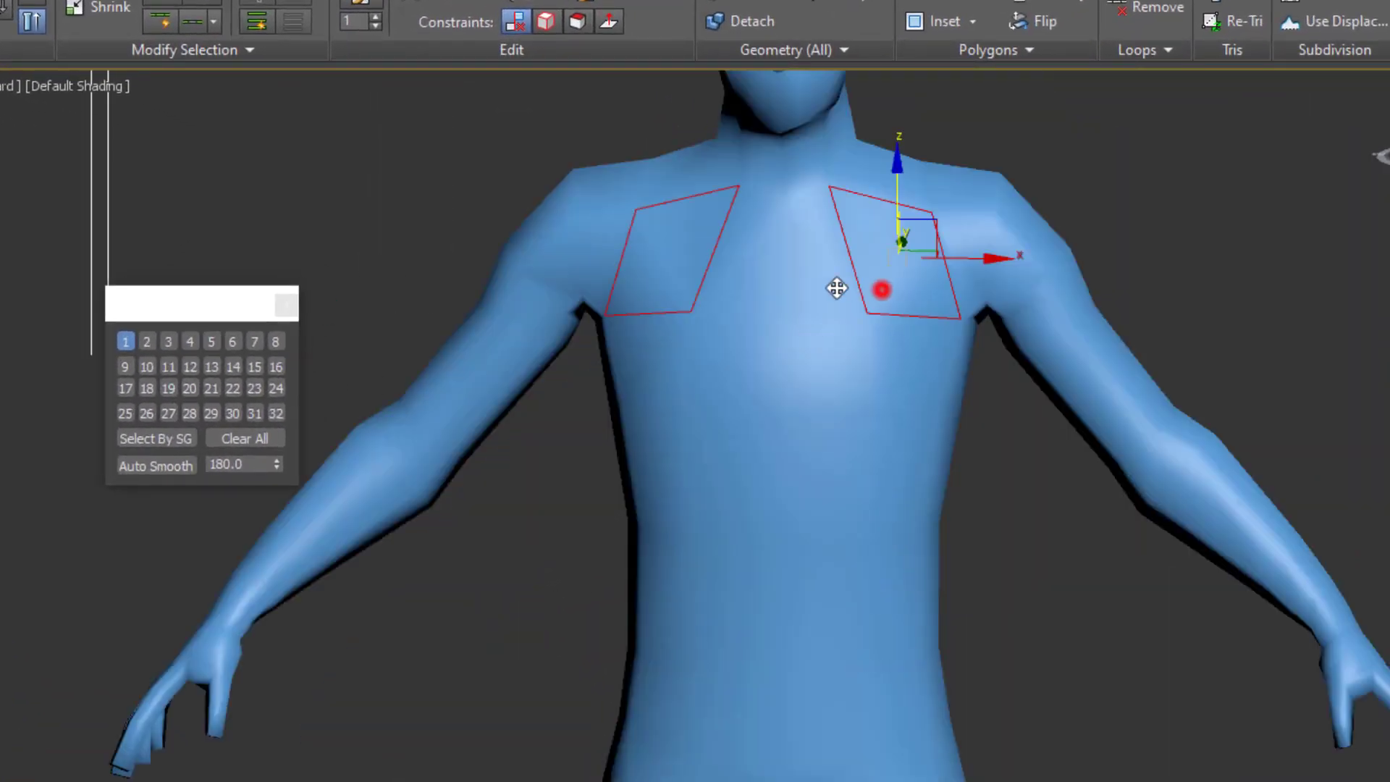
left_click(121, 344)
- Select the eye-area polygon on the face to check which smoothing group it uses
mouse_move(796, 314)
middle_mouse_down()
mouse_move(686, 567)
mouse_move(716, 440)
middle_mouse_up()
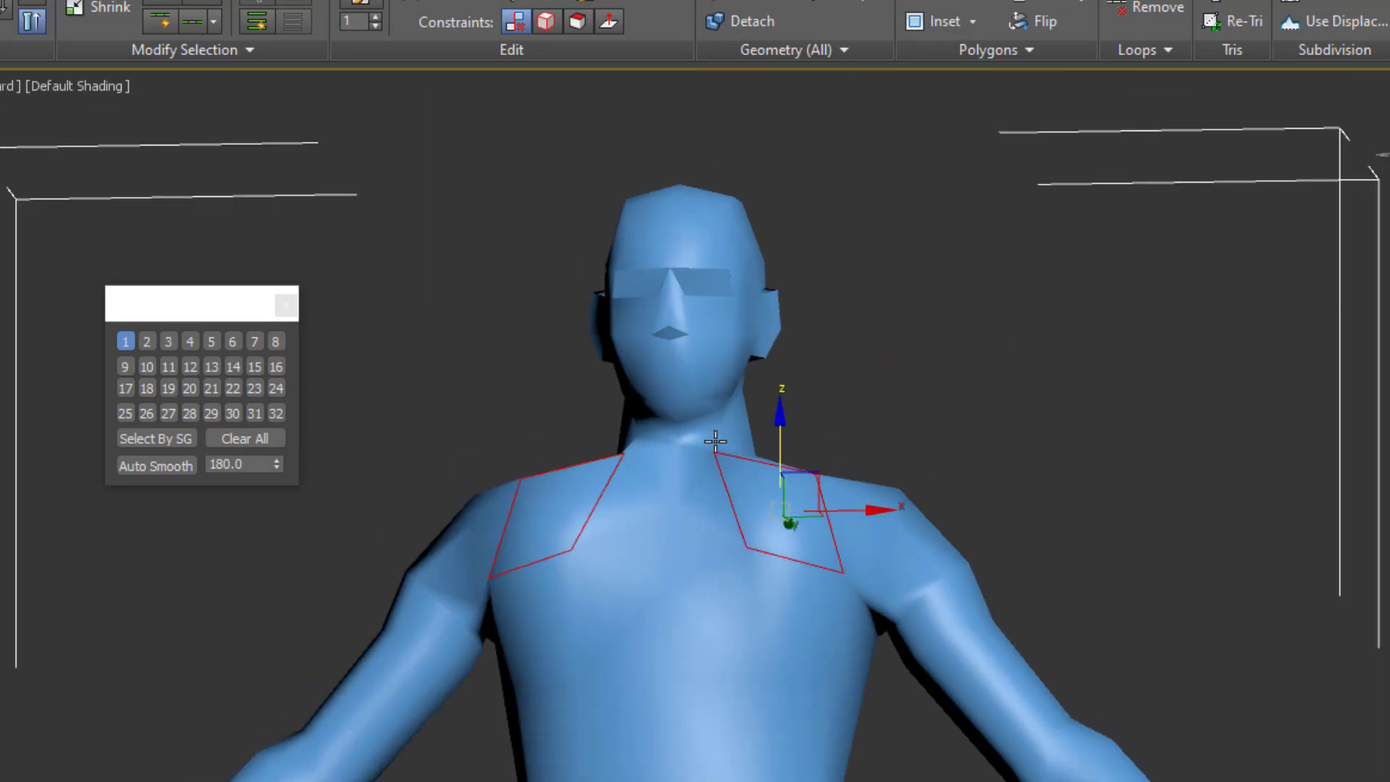
middle_click_drag(708, 391, 698, 388, "alt")
scroll(725, 348, "up", 4)
left_click(724, 233)
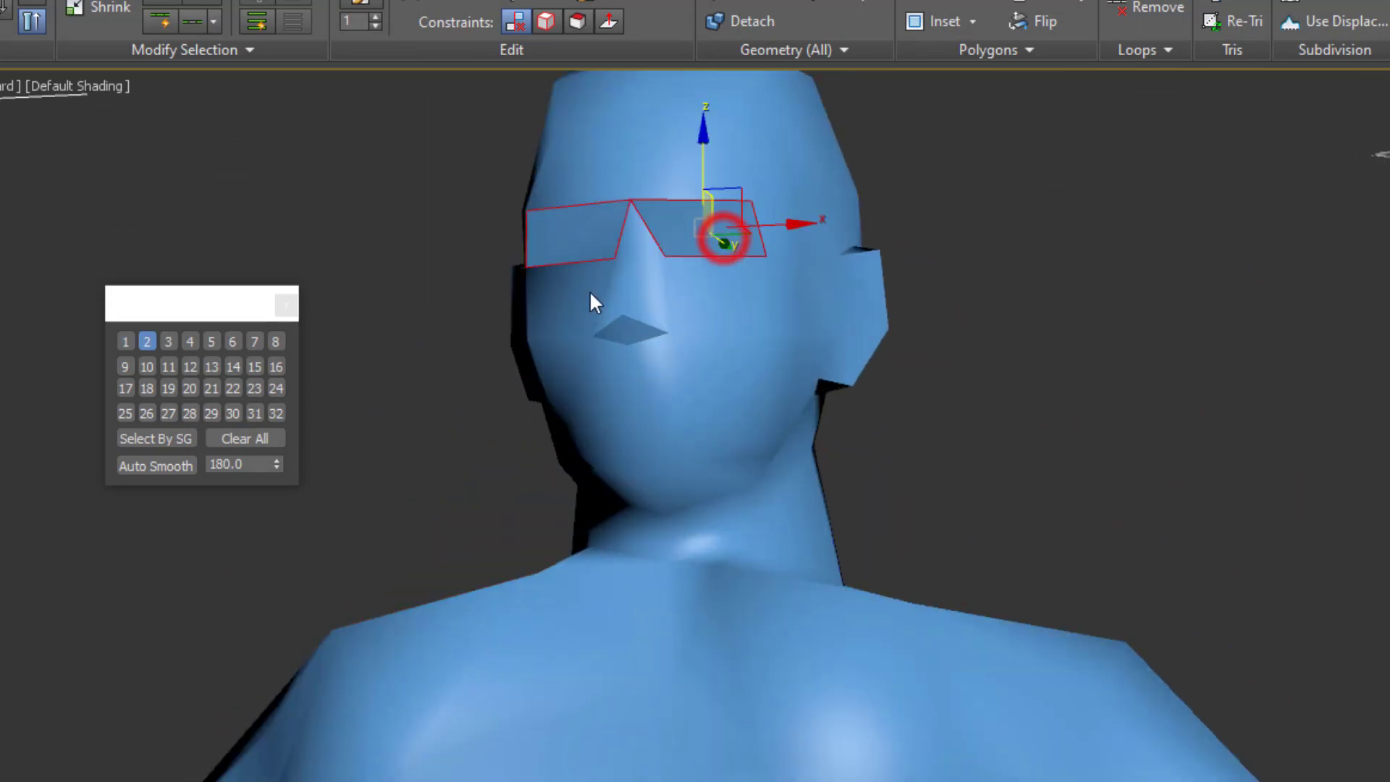
- Select a polygon on the ear's back rim and one on the cheek to compare their smoothing groups
middle_click_drag(891, 264, 820, 295, "alt")
middle_click_drag(898, 256, 876, 268, "alt")
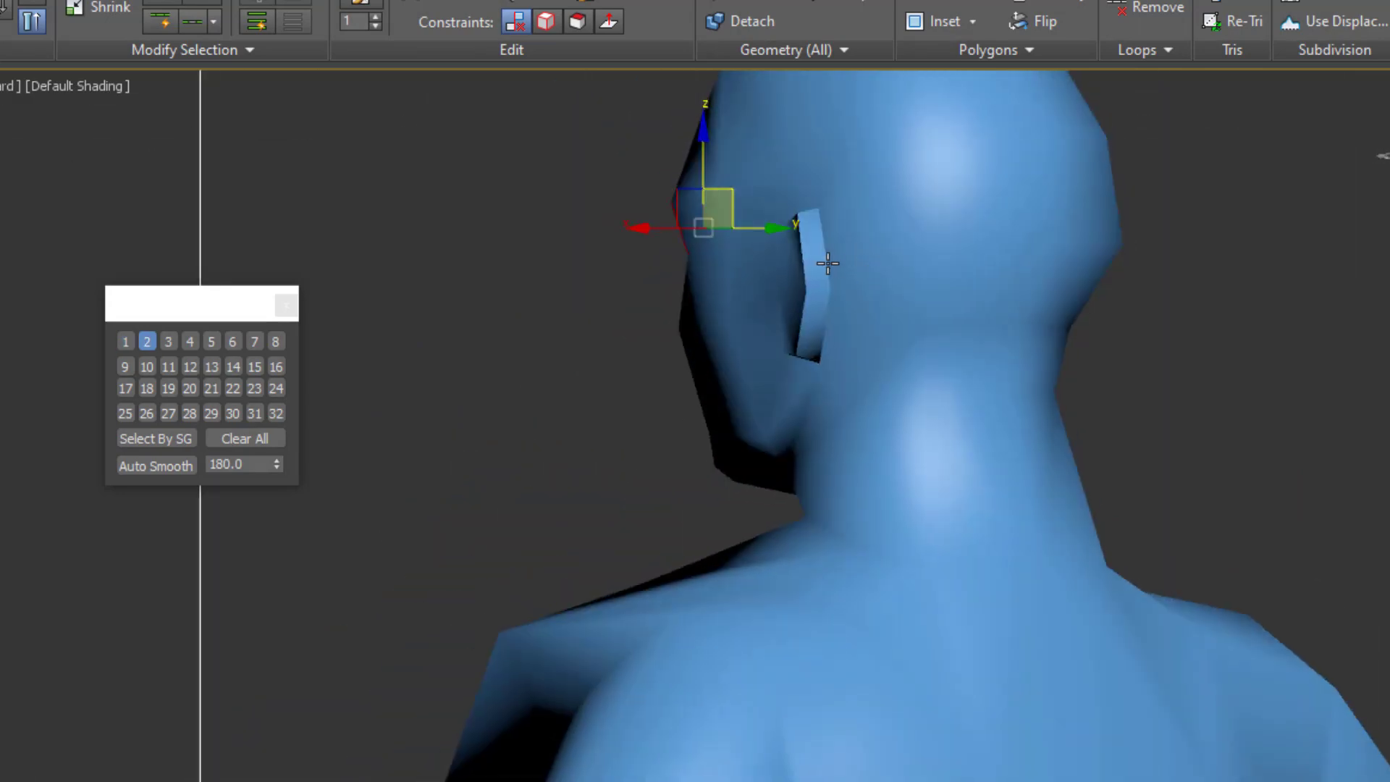
left_click(819, 265)
middle_click_drag(570, 405, 699, 337, "alt")
left_click(696, 336)
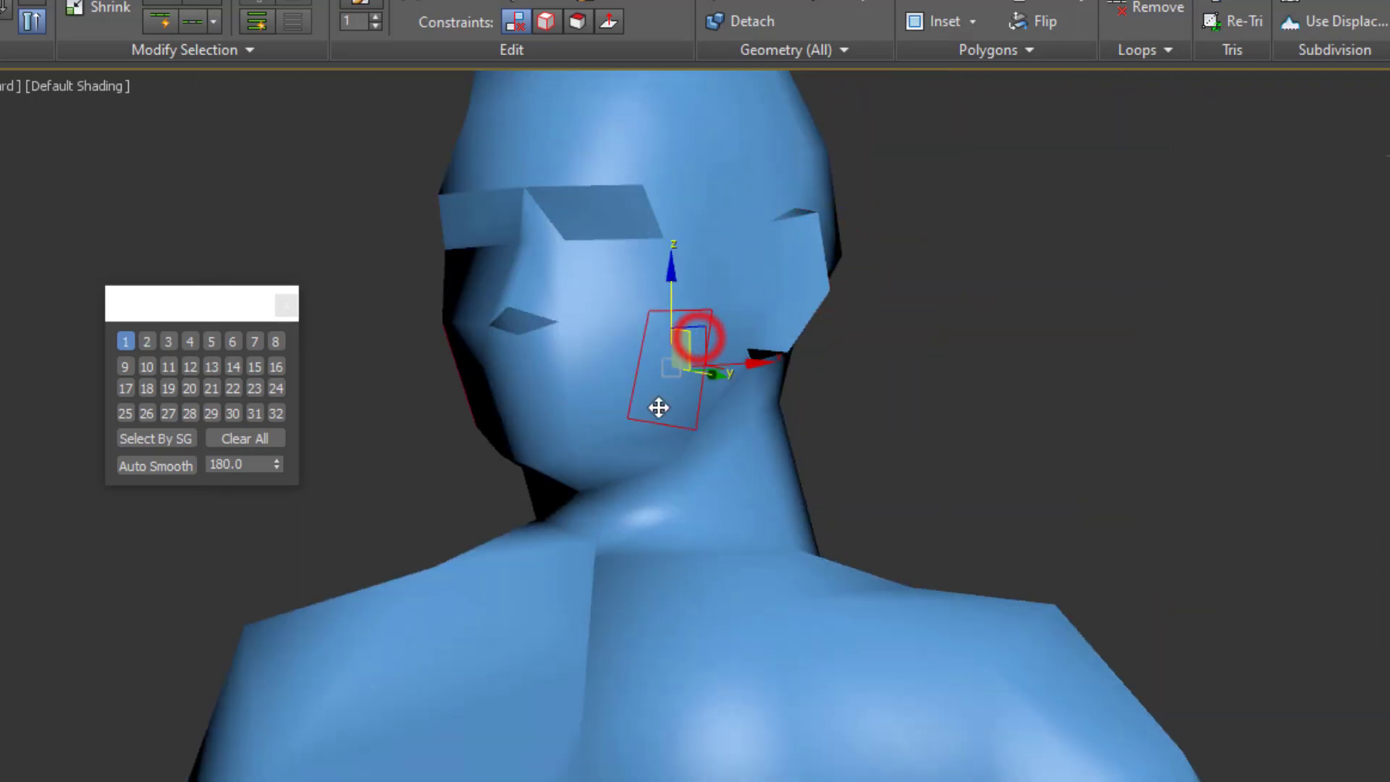
- Select the band of polygons across the lower face, ear and neck to examine how mixed smoothing groups are shown
middle_click_drag(854, 305, 561, 313, "alt")
left_click_drag(838, 354, 1041, 413)
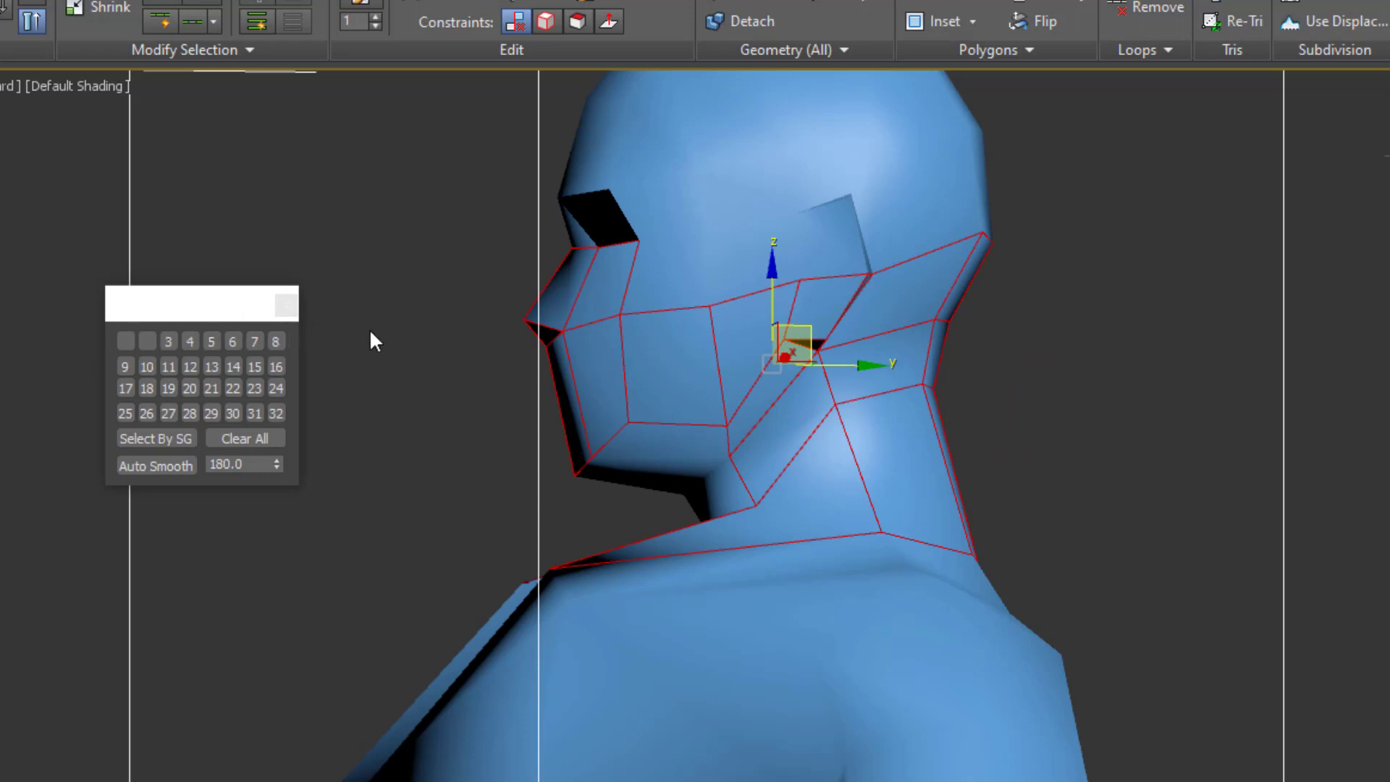
middle_click_drag(464, 330, 536, 325, "alt")
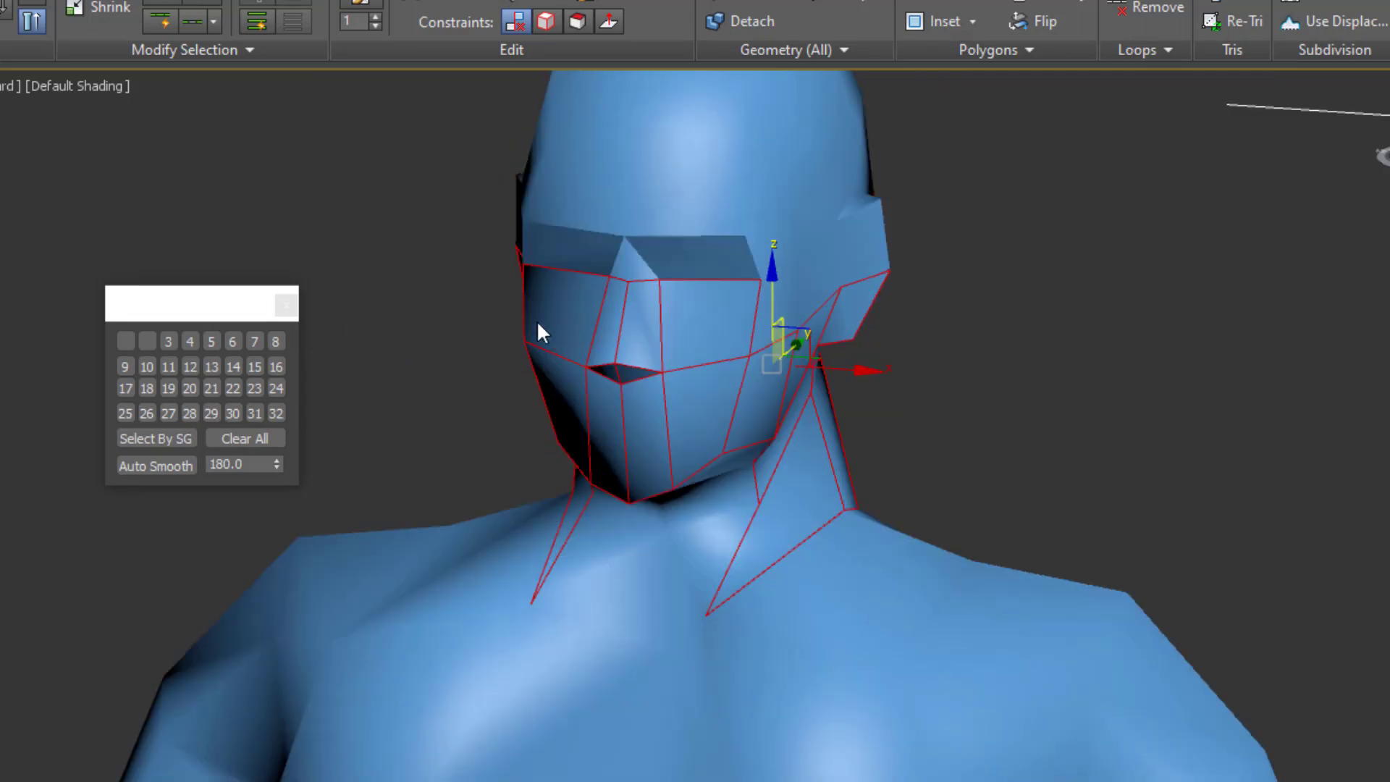